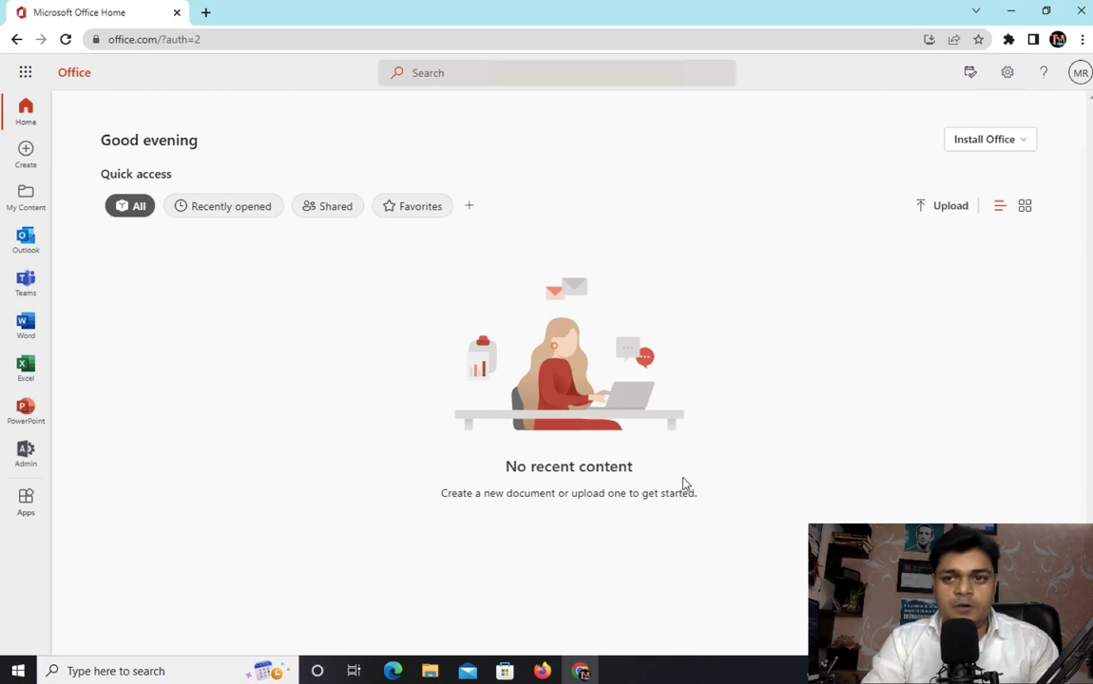
Open the Microsoft 365 admin center and go to the Active users list.
{"action": "left_click", "coordinate": [24, 452]}
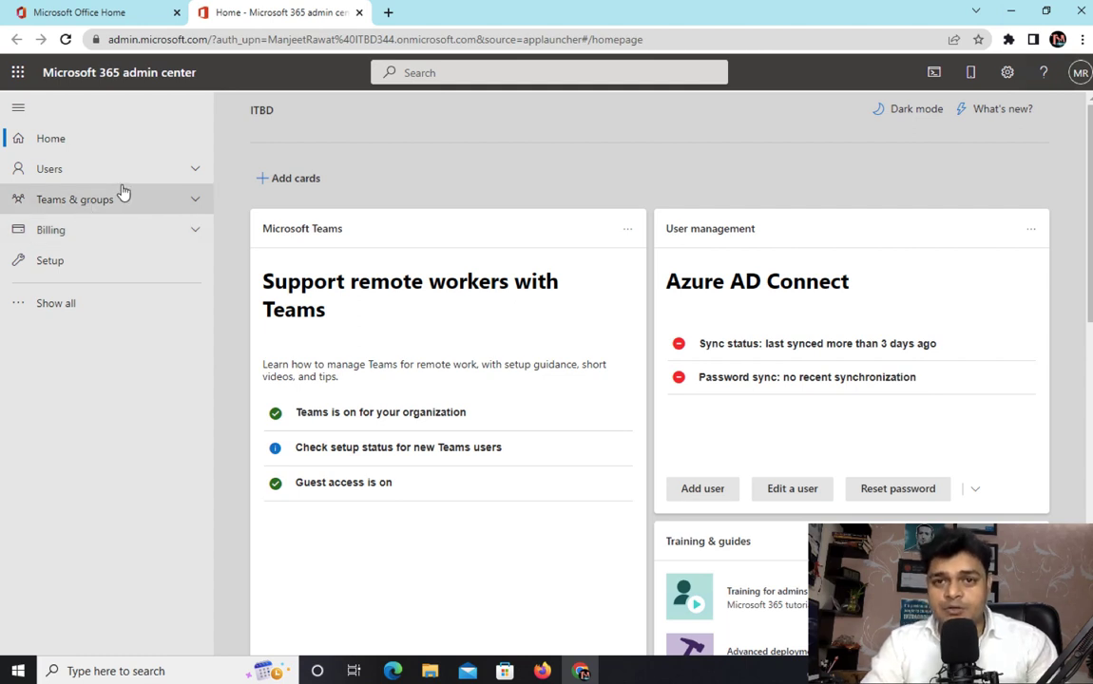
{"action": "left_click", "coordinate": [52, 170]}
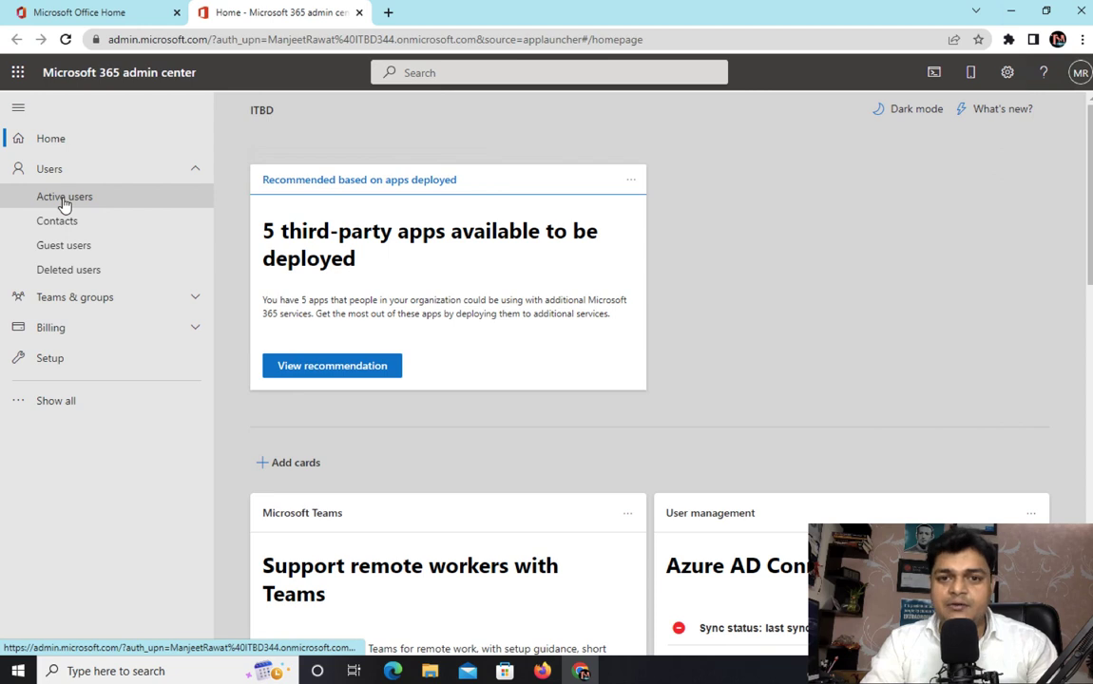
{"action": "left_click", "coordinate": [63, 197]}
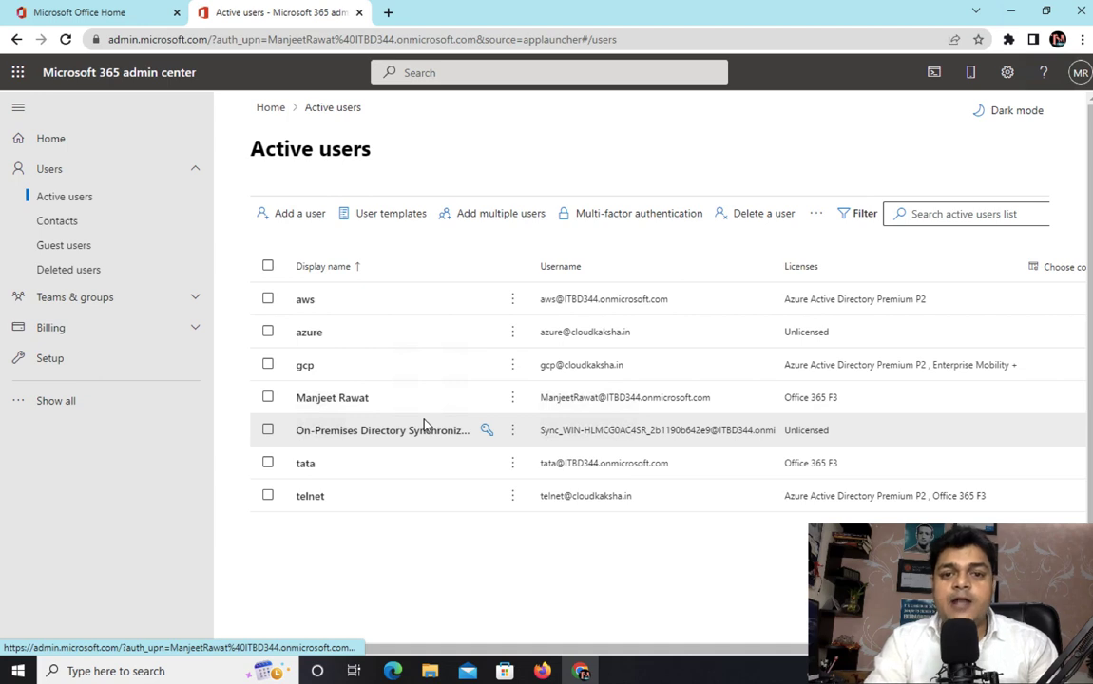
Review the bulk actions available for the aws and azure users, clearing the selection afterwards.
{"action": "left_click", "coordinate": [268, 299]}
{"action": "left_click", "coordinate": [268, 333]}
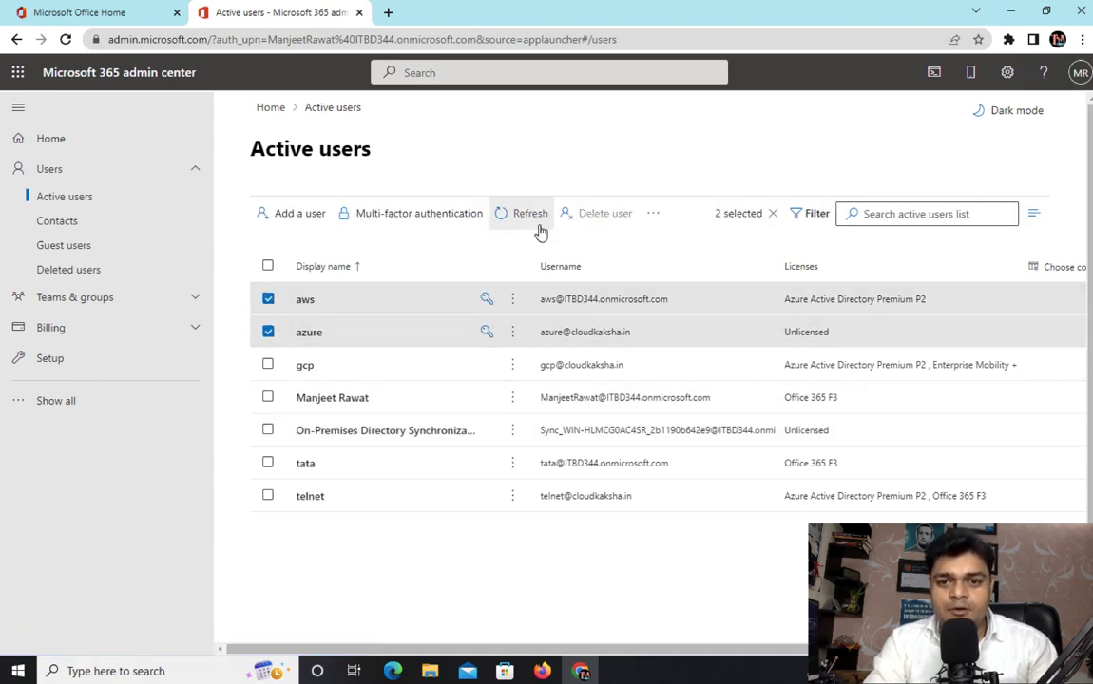
{"action": "left_click", "coordinate": [652, 213]}
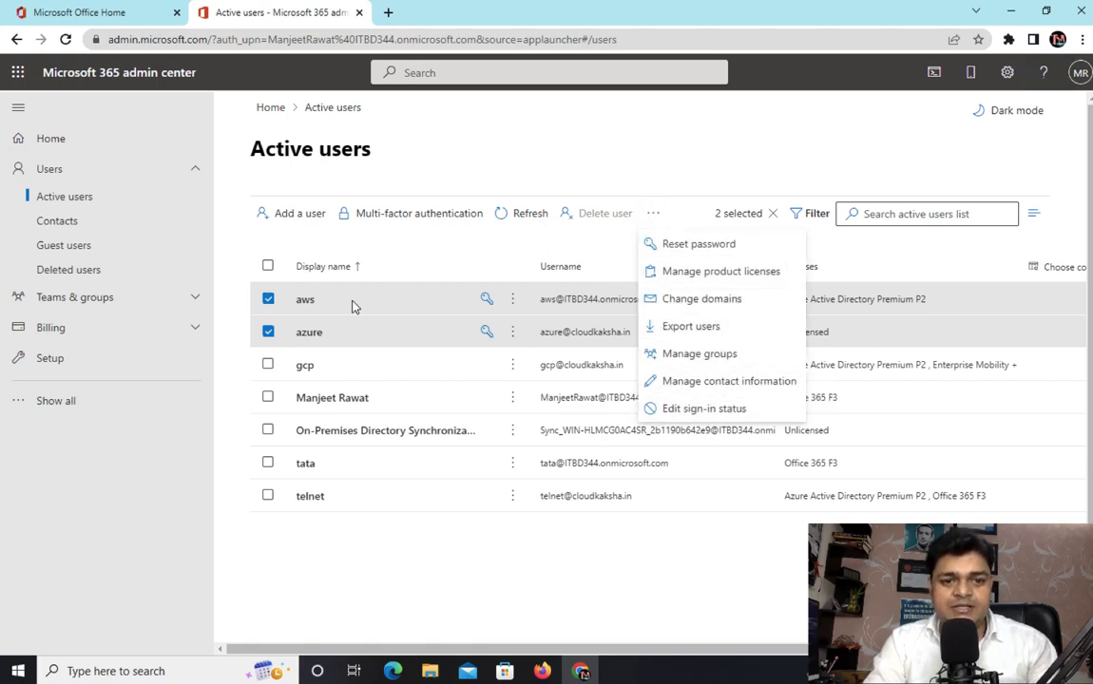
{"action": "left_click", "coordinate": [268, 303]}
{"action": "left_click", "coordinate": [268, 334]}
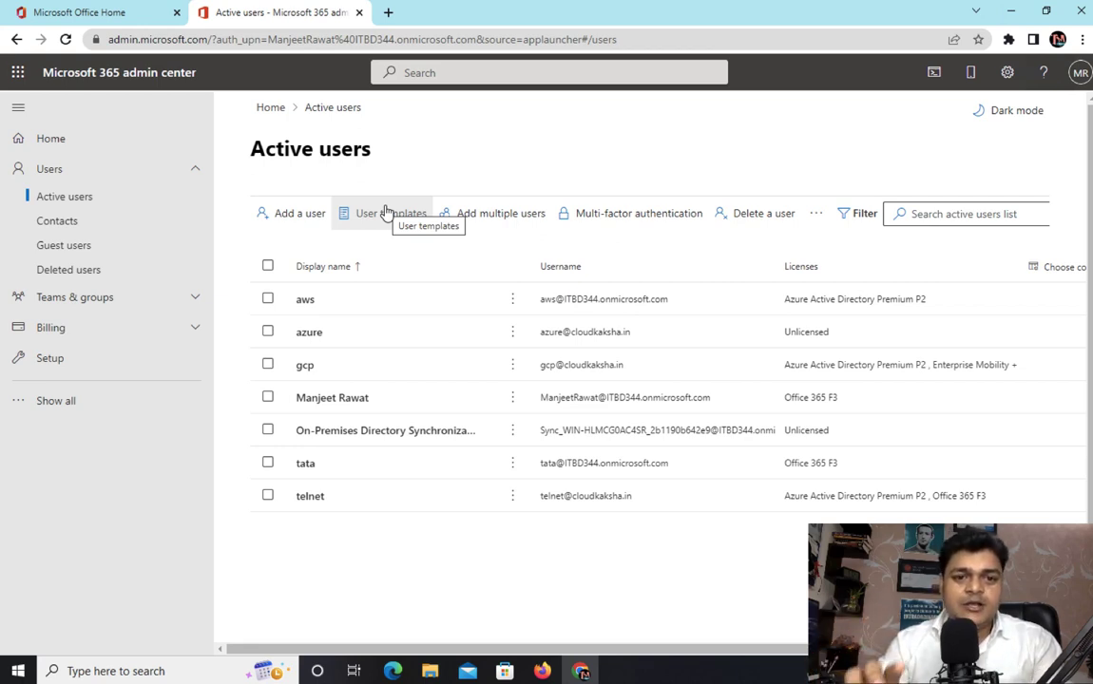
Delete the users tata, telnet, azure and aws.
{"action": "left_click", "coordinate": [268, 463]}
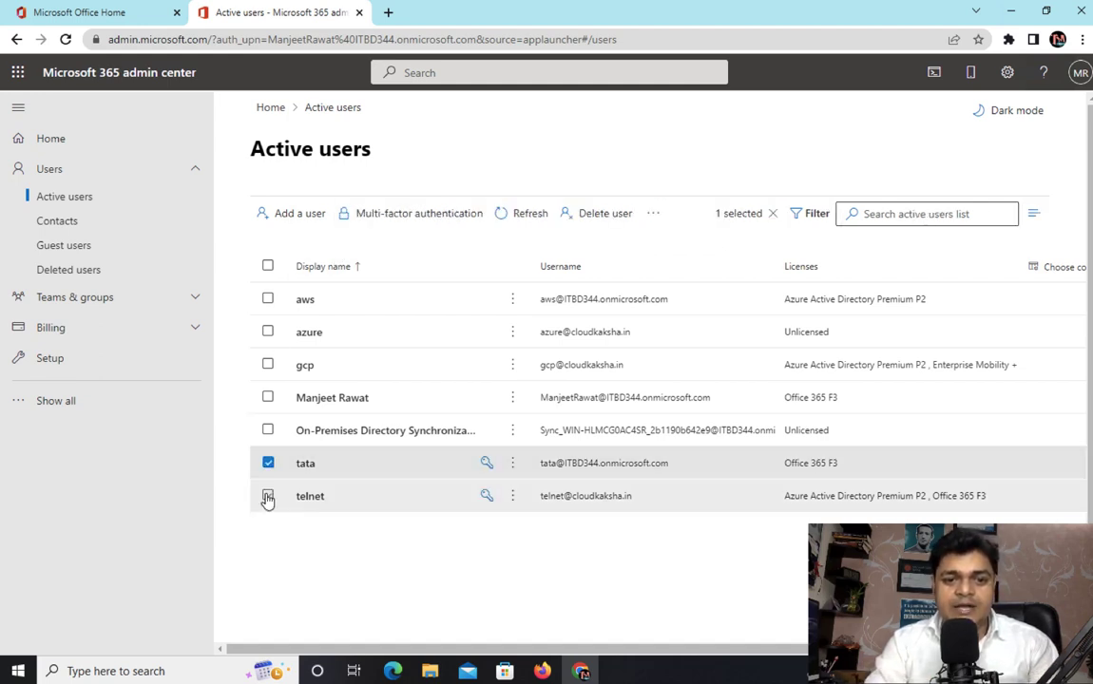
{"action": "left_click", "coordinate": [268, 496]}
{"action": "left_click", "coordinate": [268, 332]}
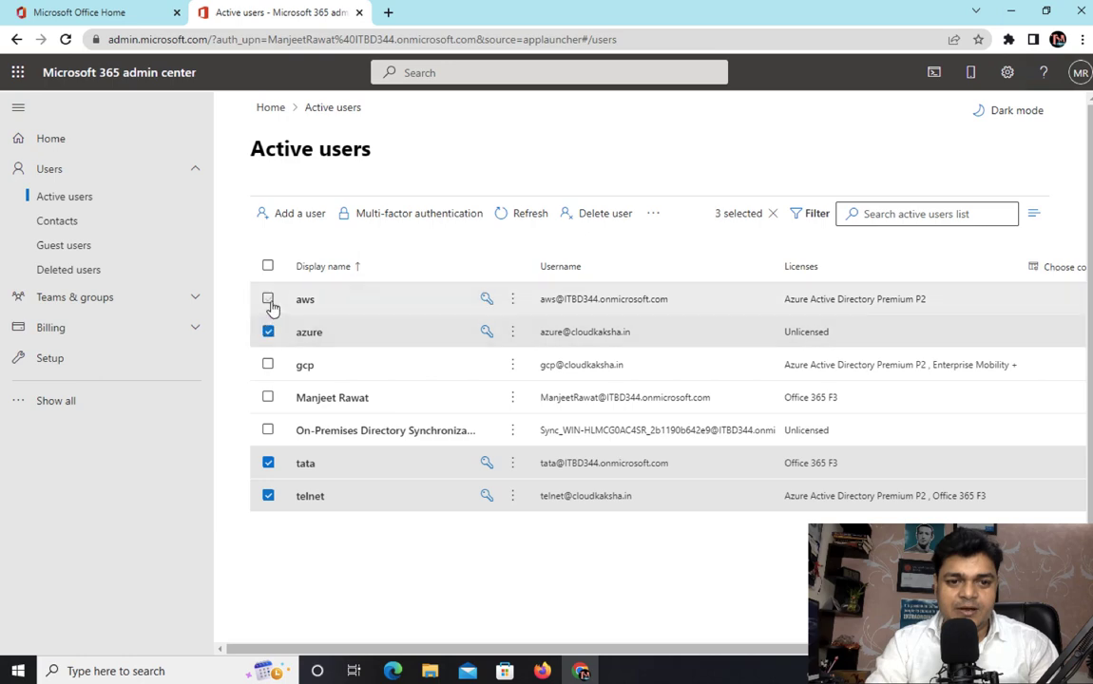
{"action": "left_click", "coordinate": [268, 298]}
{"action": "left_click", "coordinate": [615, 215]}
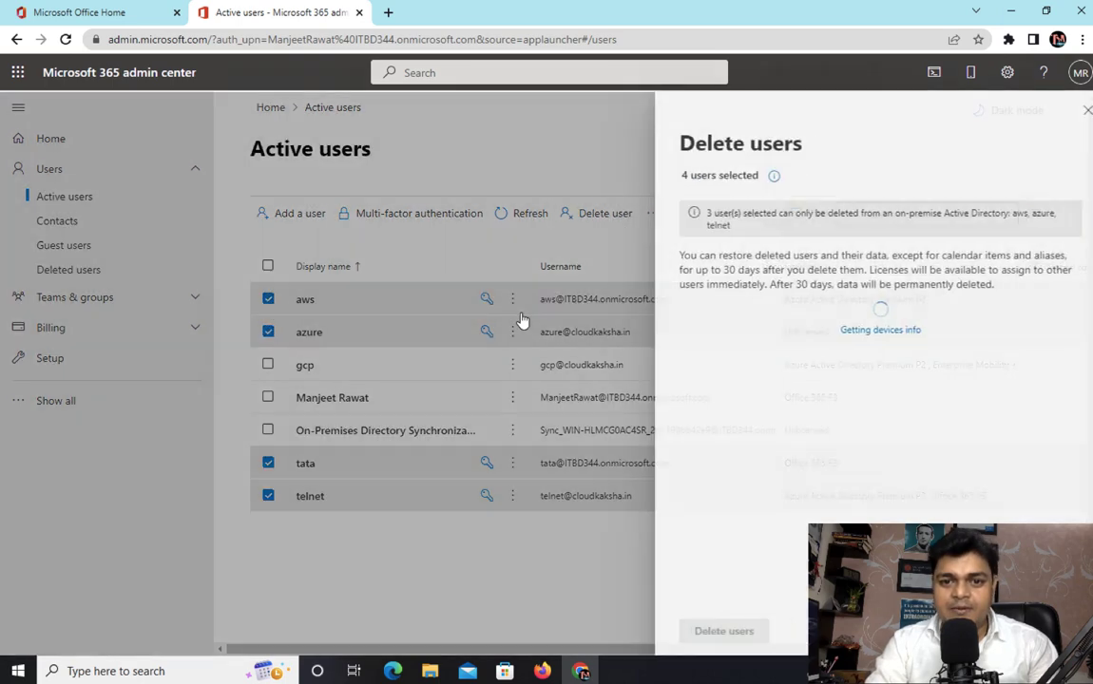
{"action": "left_click", "coordinate": [716, 631]}
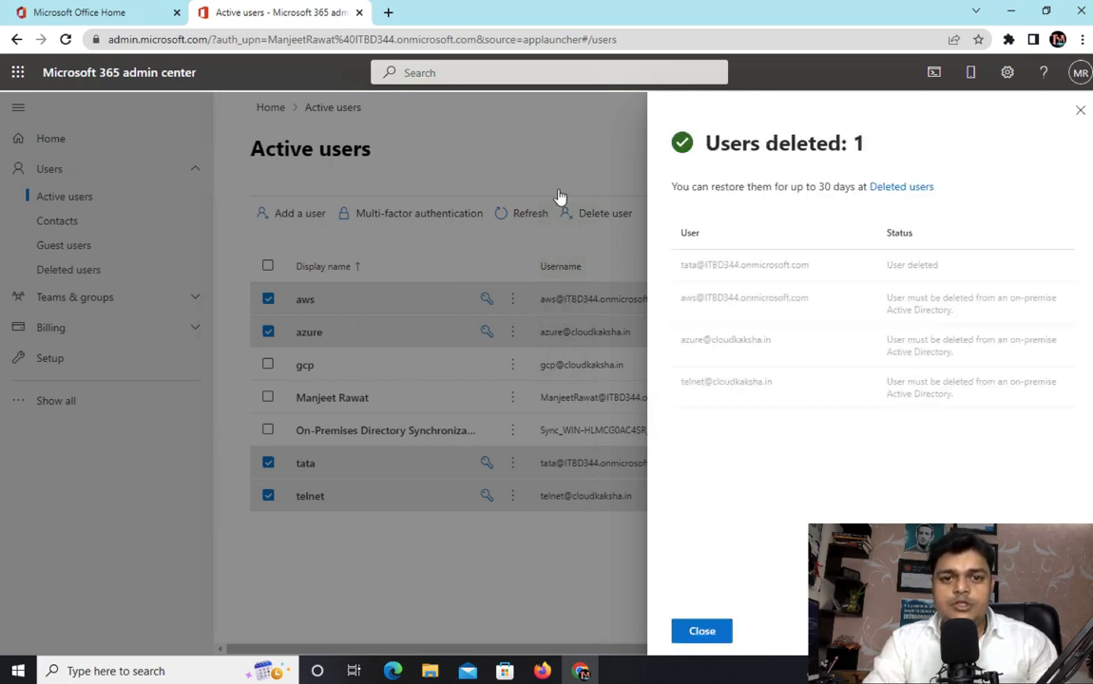
{"action": "left_click", "coordinate": [711, 629]}
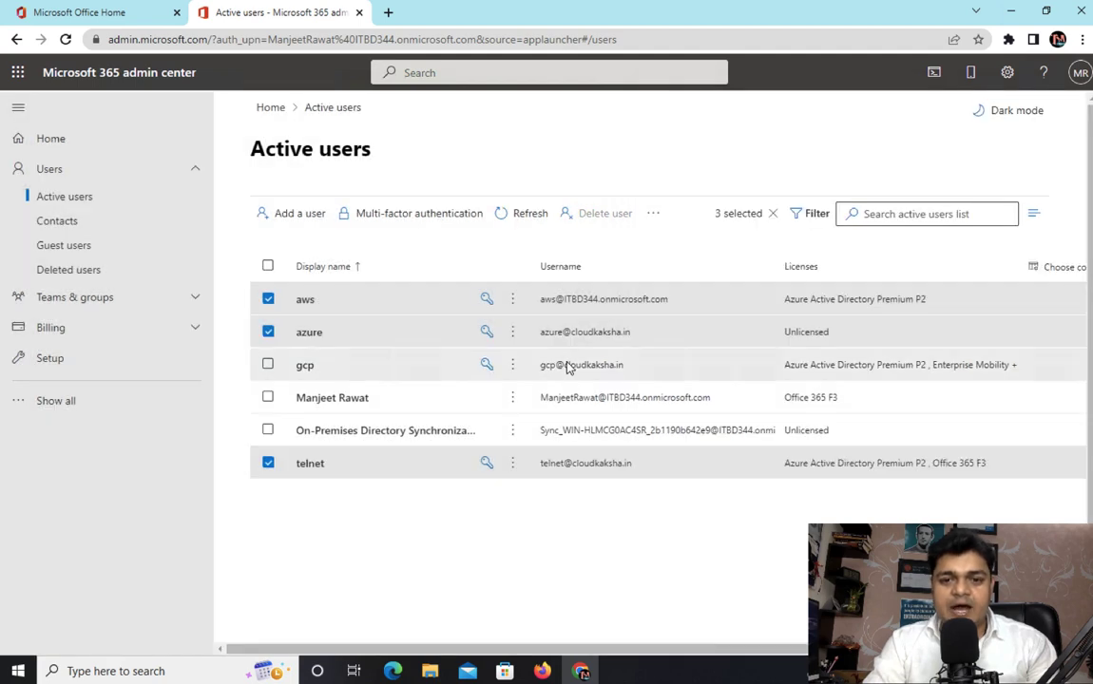
Refresh the active users list.
{"action": "left_click", "coordinate": [530, 213]}
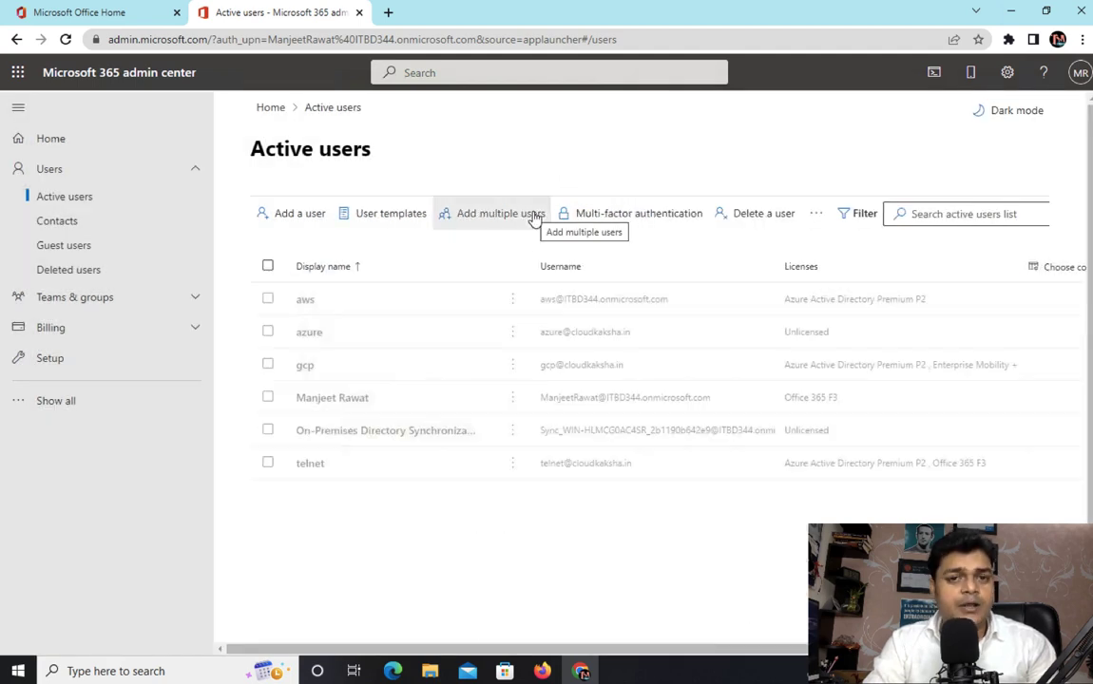
{"action": "left_click", "coordinate": [534, 217]}
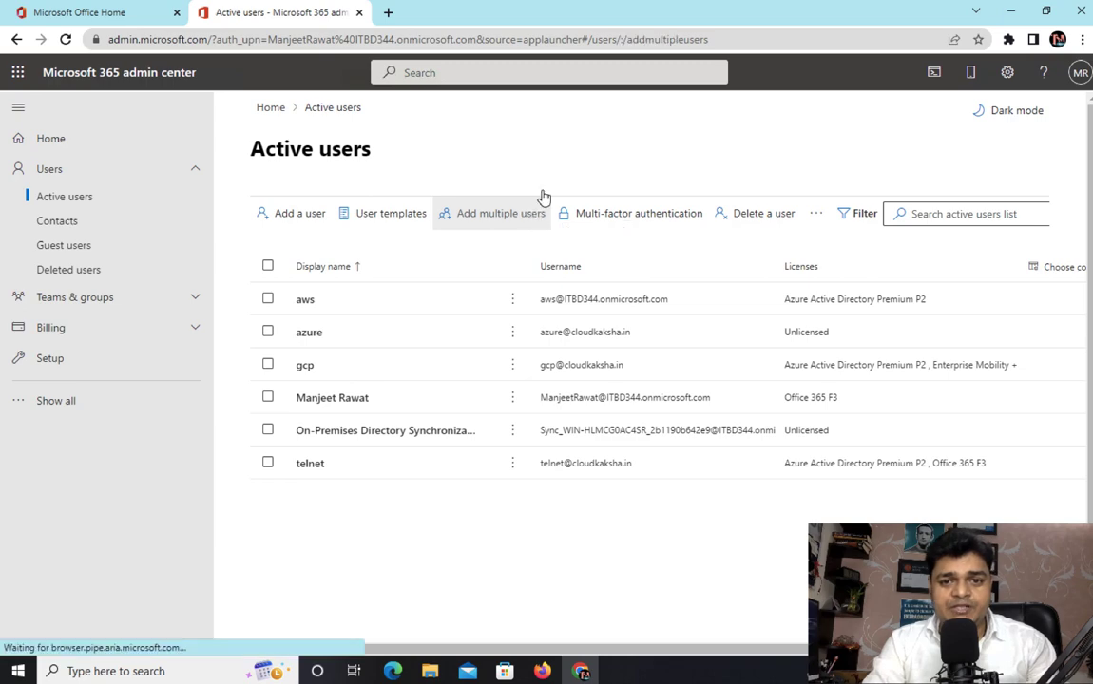
{"action": "left_click", "coordinate": [1033, 618]}
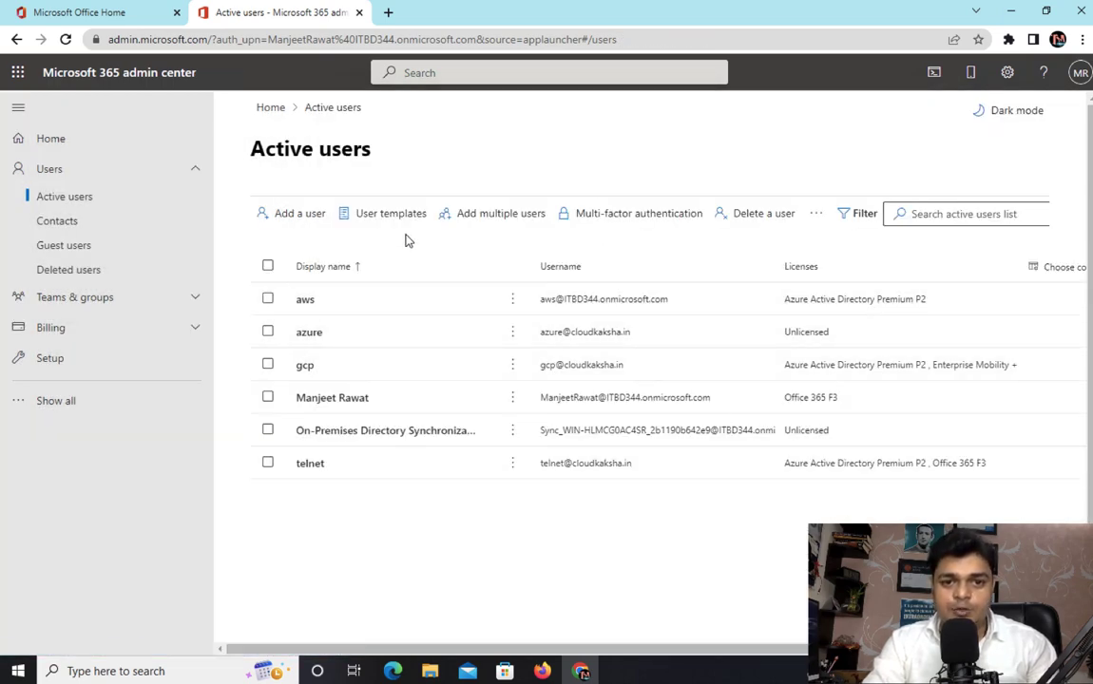
Start a new user template named Training-Tepm and continue past the description page.
{"action": "left_click", "coordinate": [383, 219]}
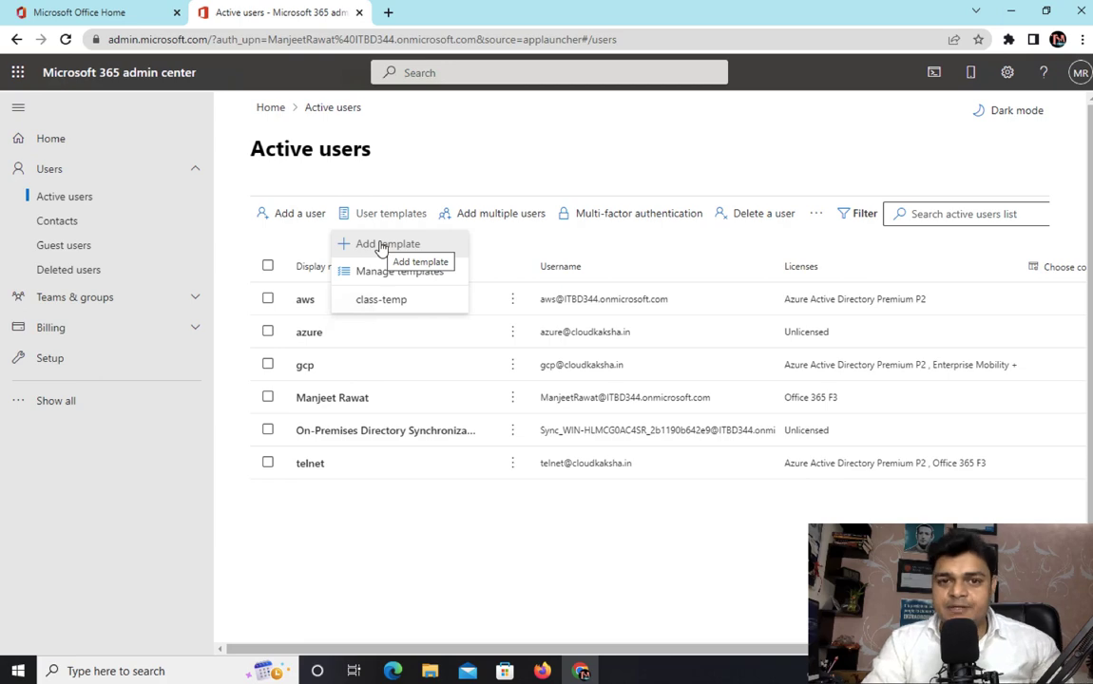
{"action": "left_click", "coordinate": [380, 245]}
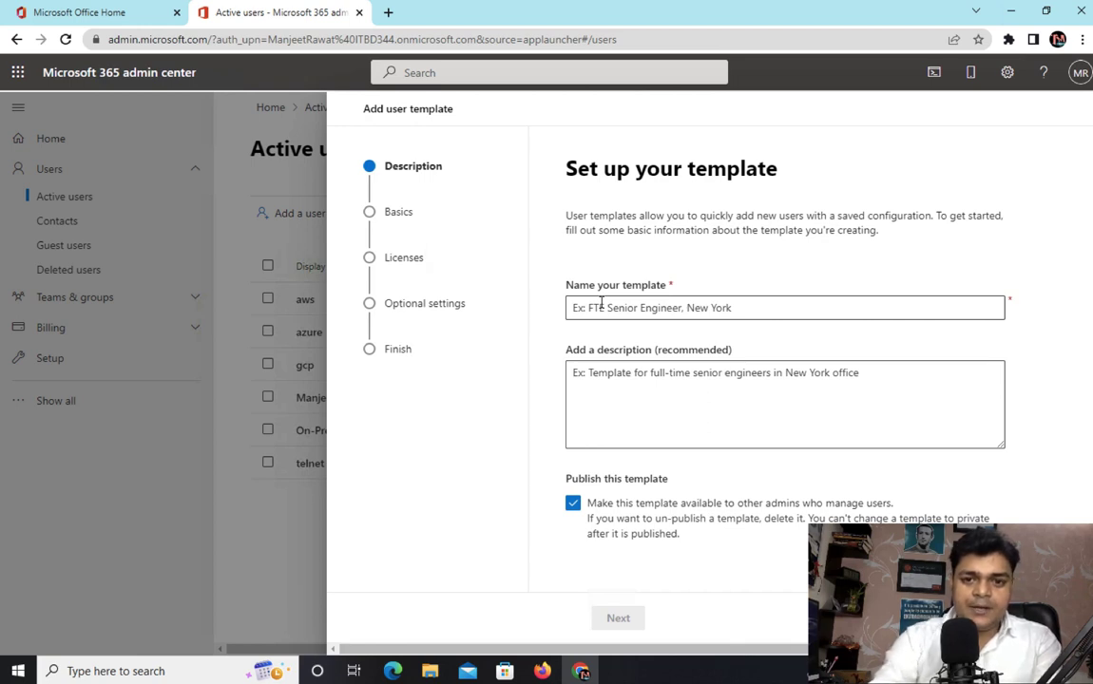
{"action": "left_click", "coordinate": [601, 303]}
{"action": "type", "text": "Tra"}
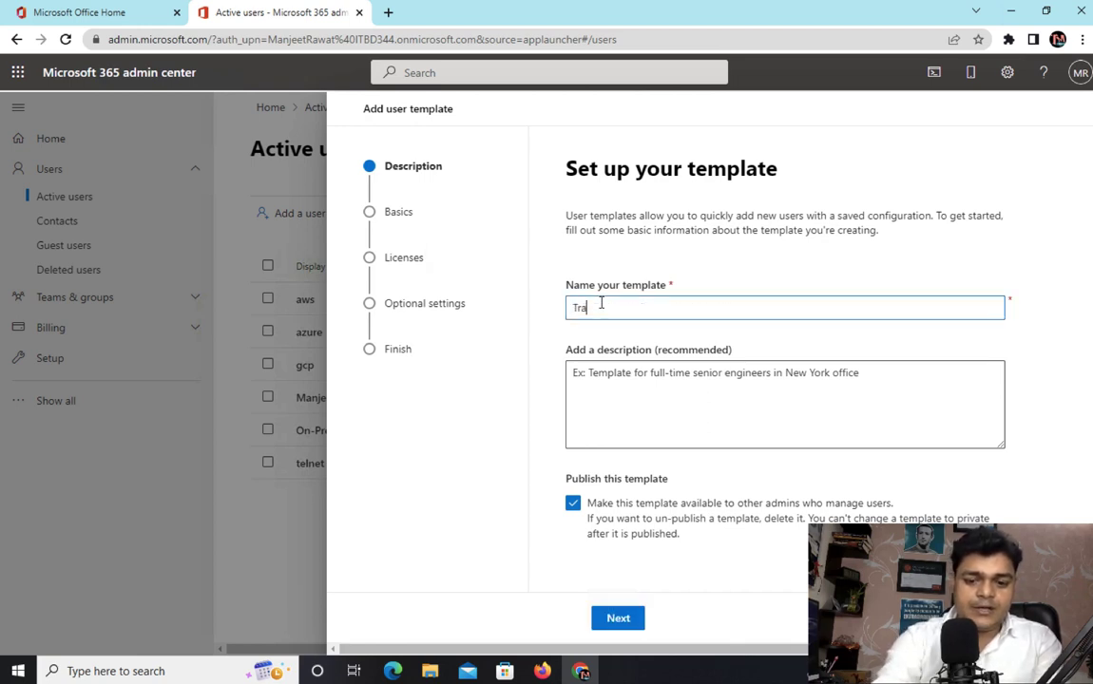
{"action": "type", "text": "ining-Tepm"}
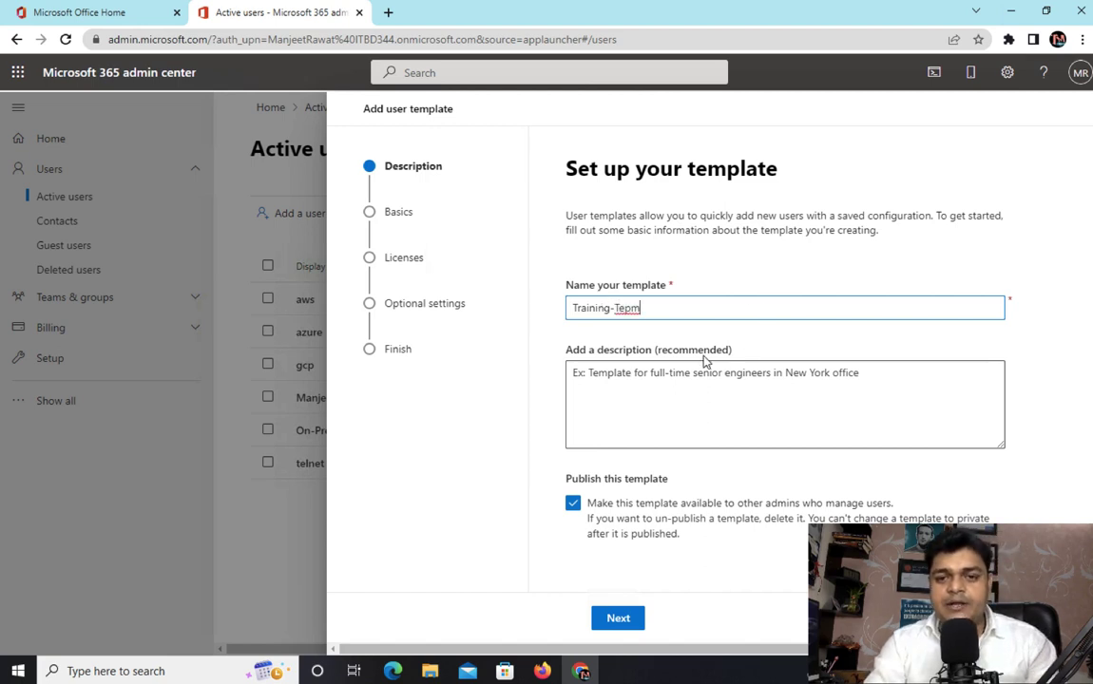
{"action": "left_click", "coordinate": [645, 373]}
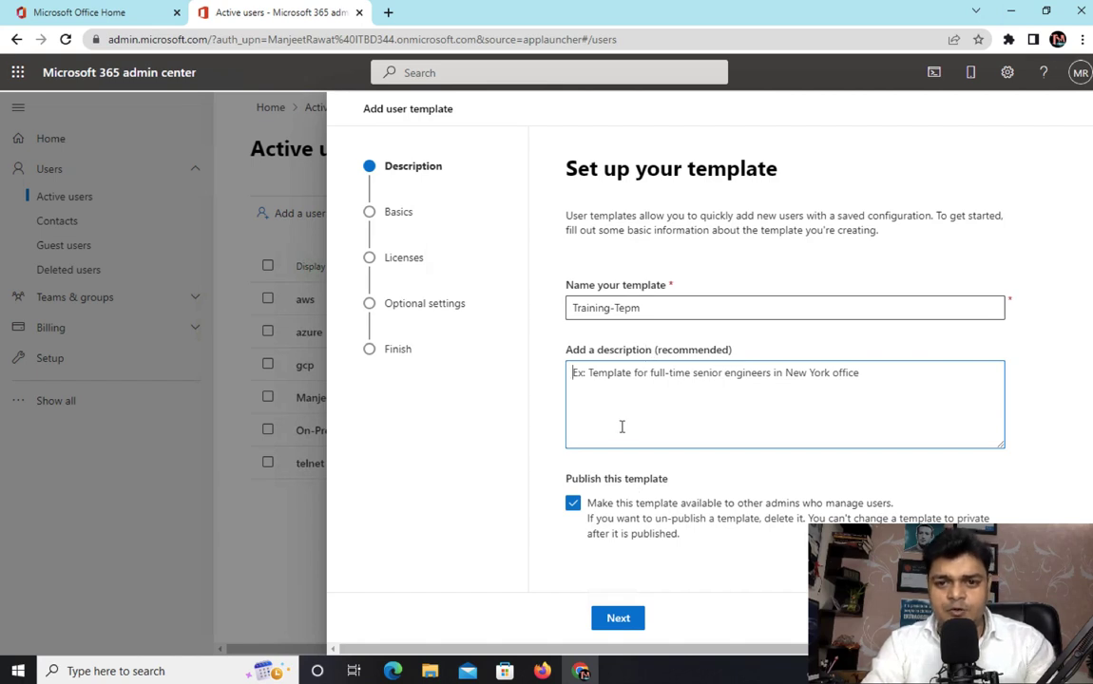
{"action": "left_click", "coordinate": [618, 619]}
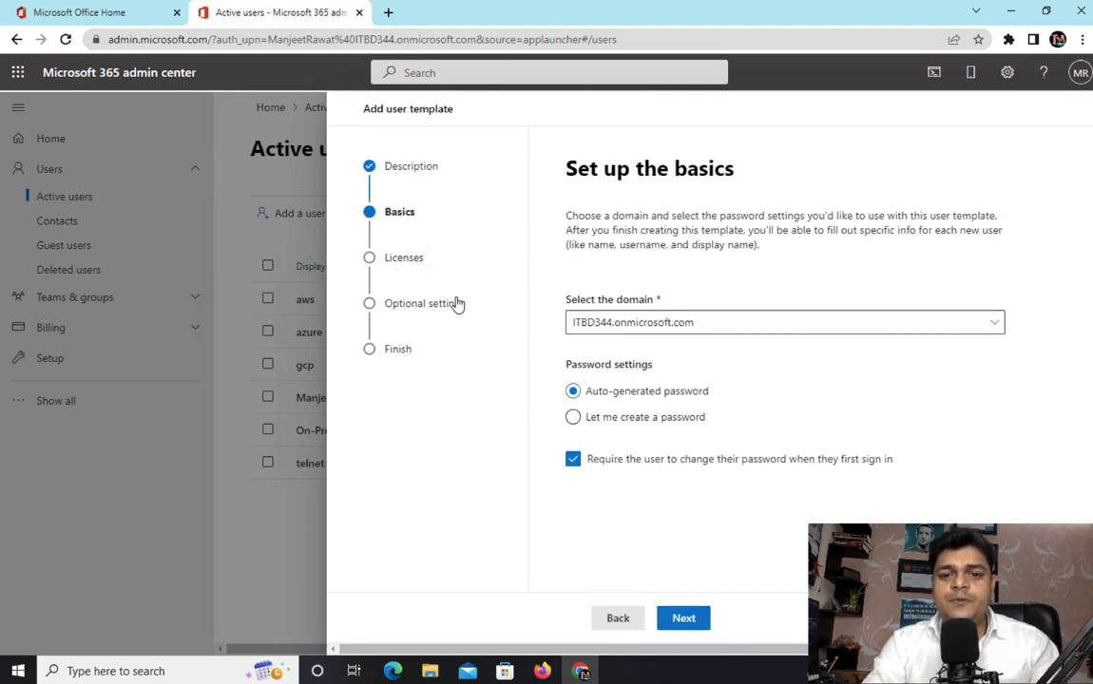
Set the template's domain to cloudkaksha.in with the option to create passwords manually.
{"action": "left_click", "coordinate": [629, 324]}
{"action": "left_click", "coordinate": [615, 348]}
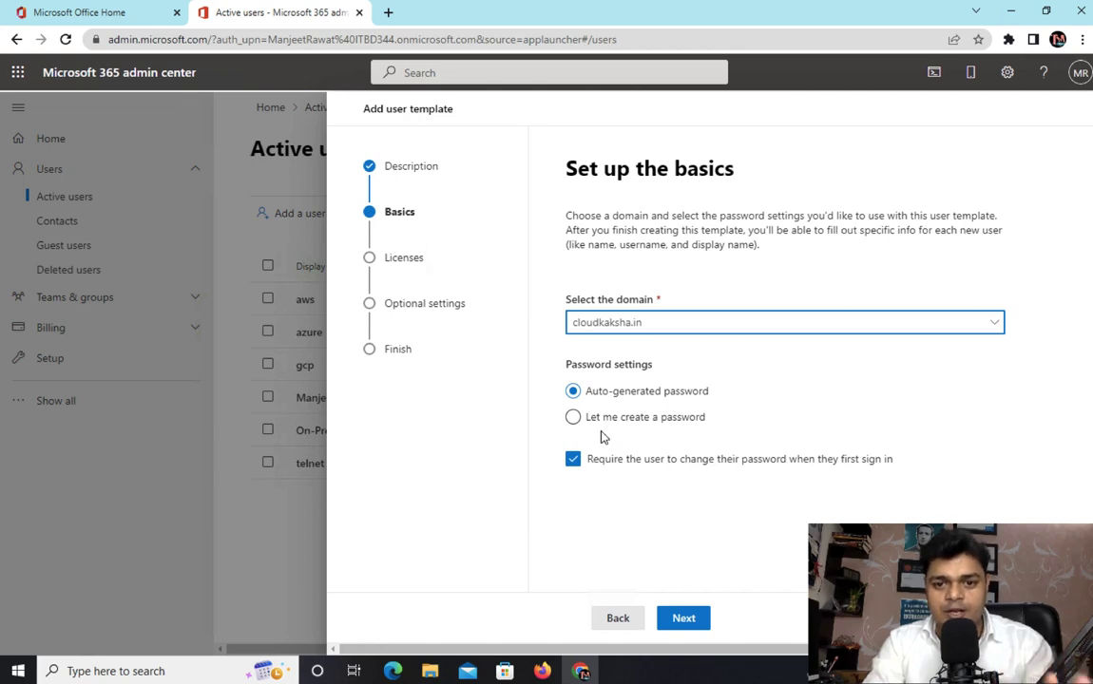
{"action": "left_click", "coordinate": [573, 419]}
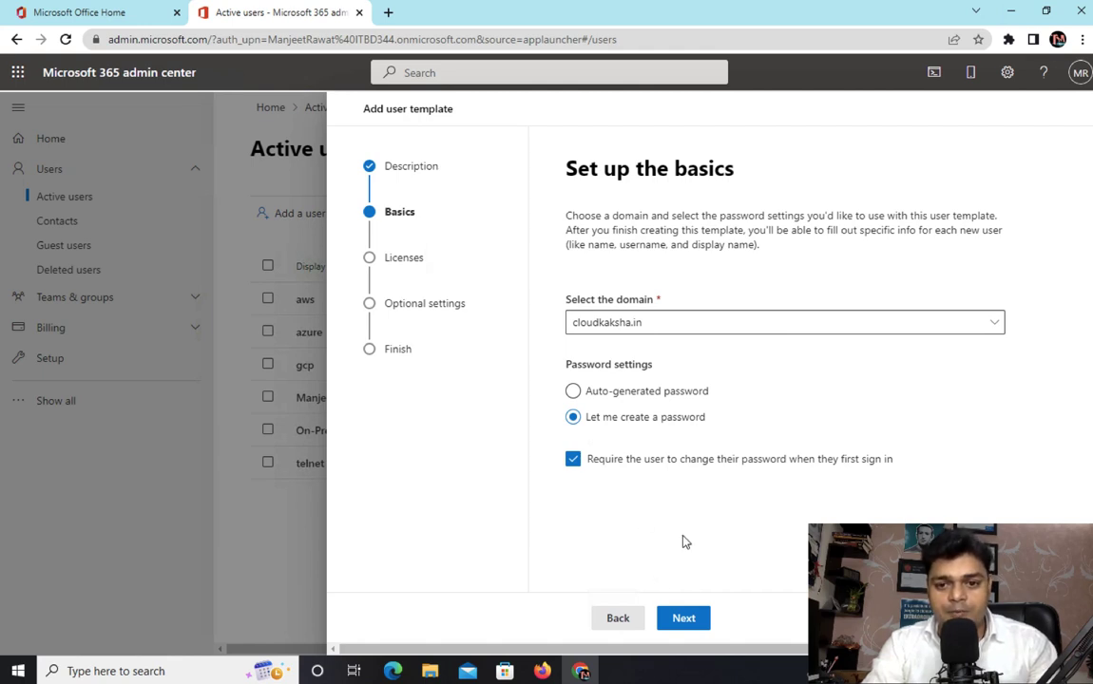
{"action": "left_click", "coordinate": [693, 617]}
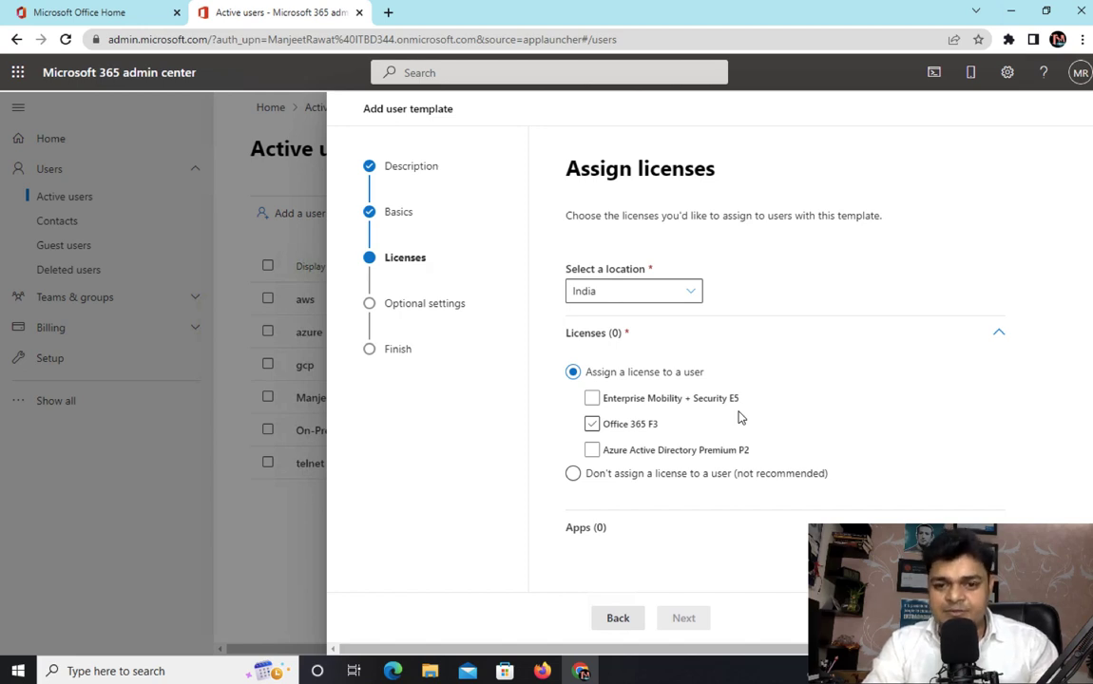
Assign the Office 365 F3 license and the Global Administrator admin role in the template.
{"action": "left_click", "coordinate": [592, 424]}
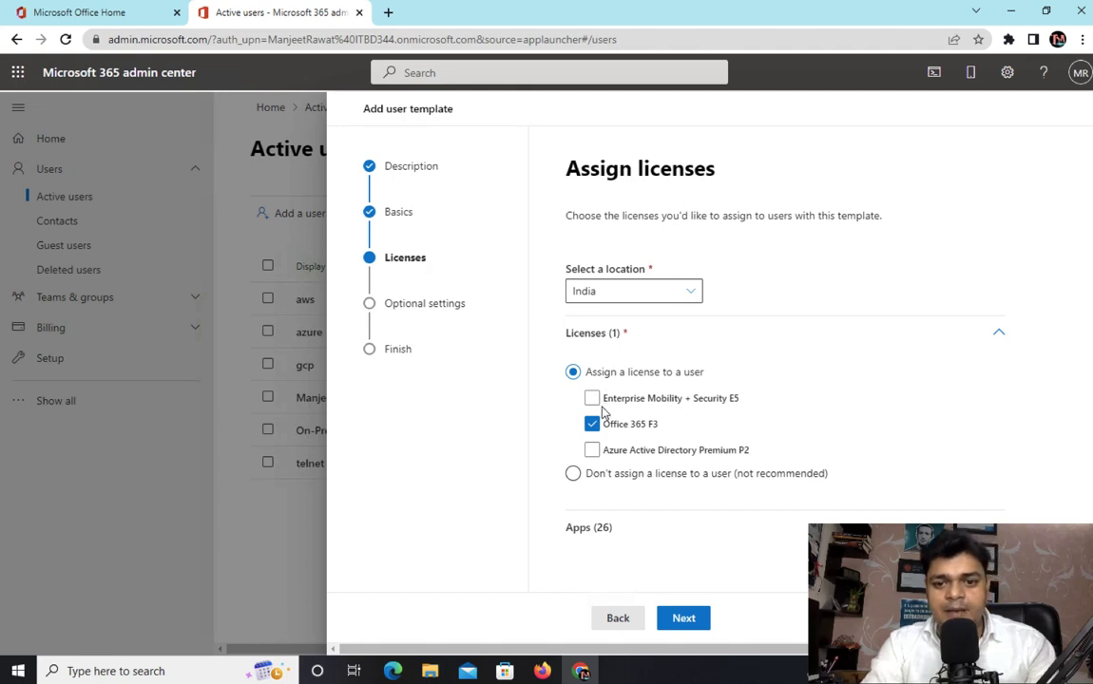
{"action": "left_click", "coordinate": [683, 620]}
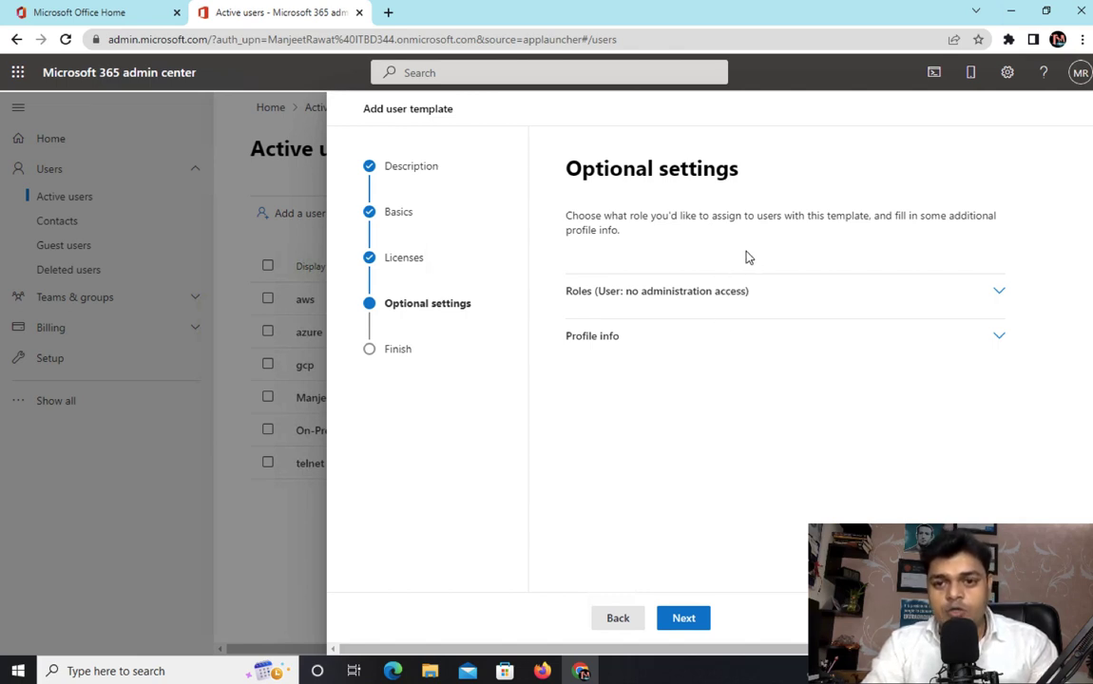
{"action": "left_click", "coordinate": [631, 297]}
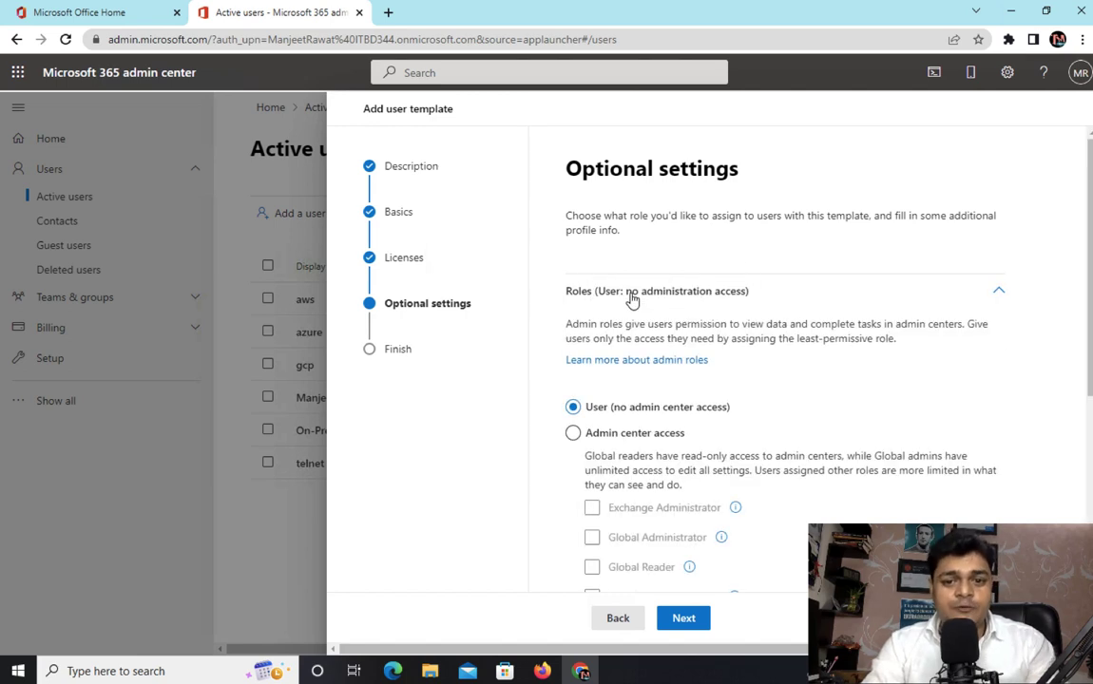
{"action": "scroll", "coordinate": [617, 443], "scroll_direction": "down", "scroll_amount": 3}
{"action": "left_click", "coordinate": [574, 237]}
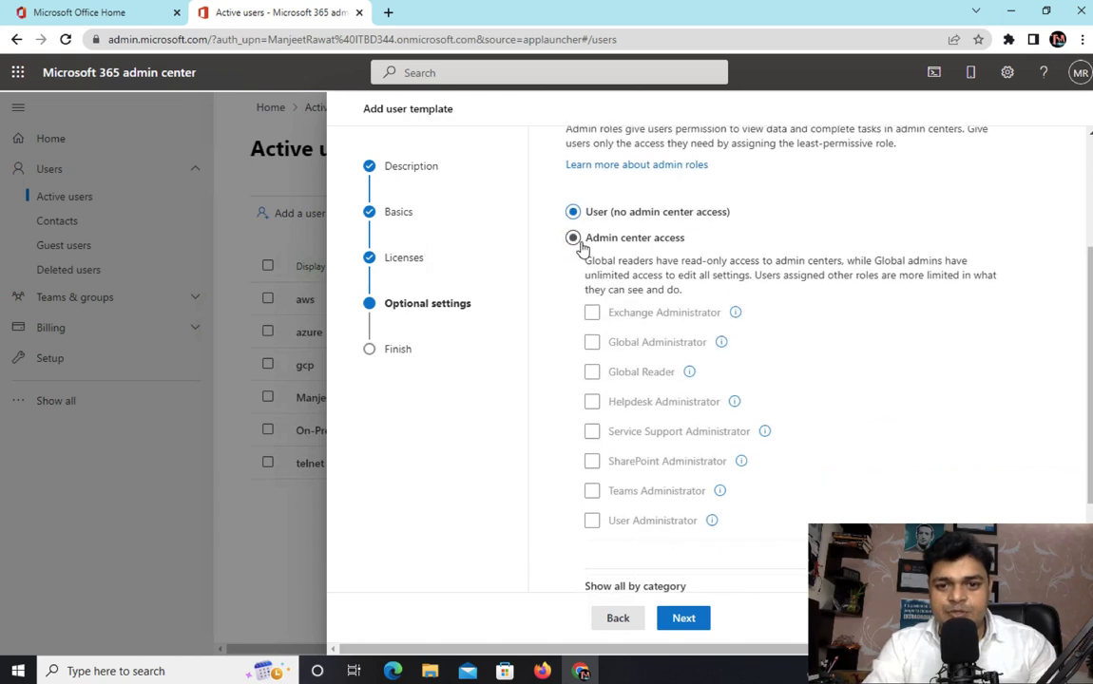
{"action": "left_click", "coordinate": [597, 344]}
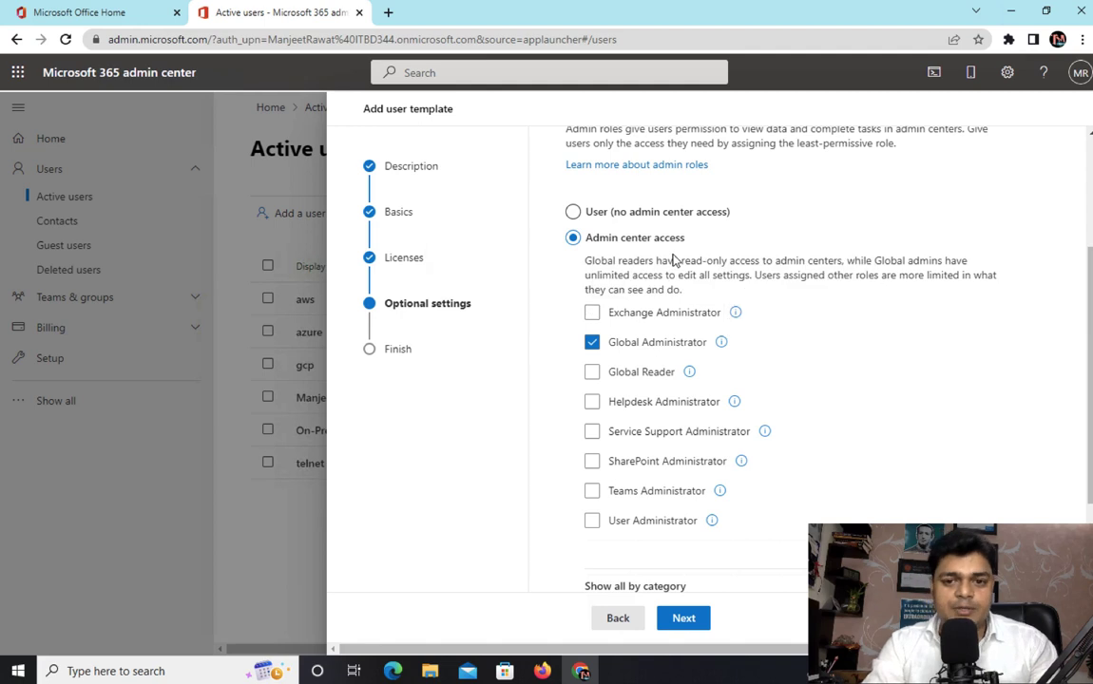
{"action": "left_click", "coordinate": [684, 618]}
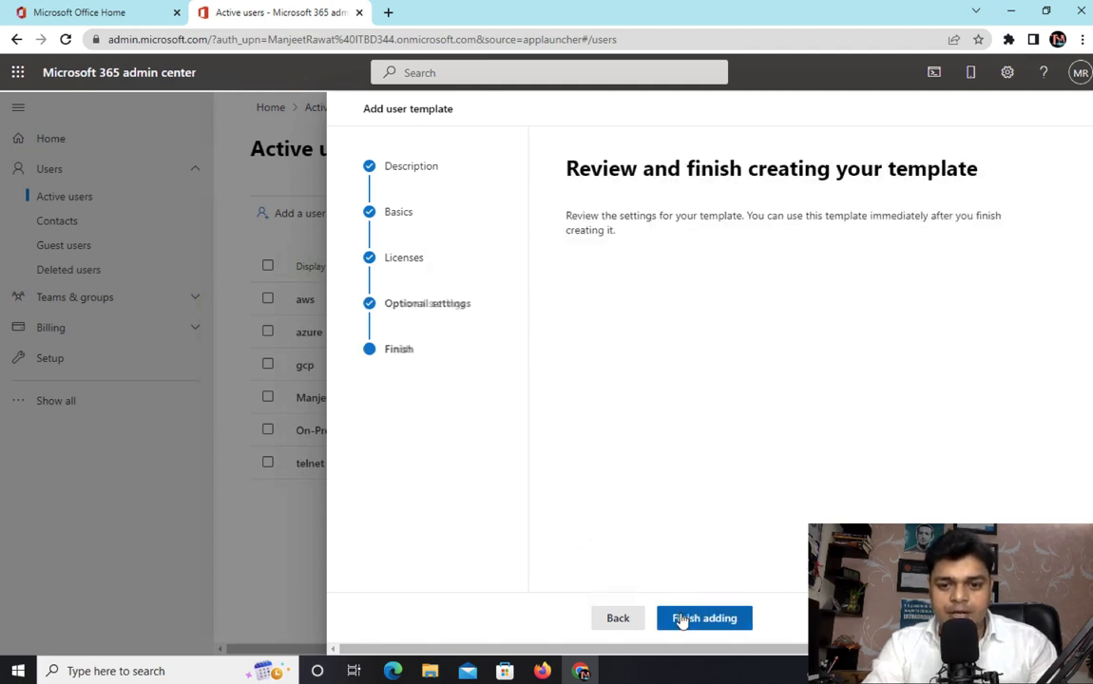
Finish creating the template and close the wizard.
{"action": "left_click", "coordinate": [681, 619]}
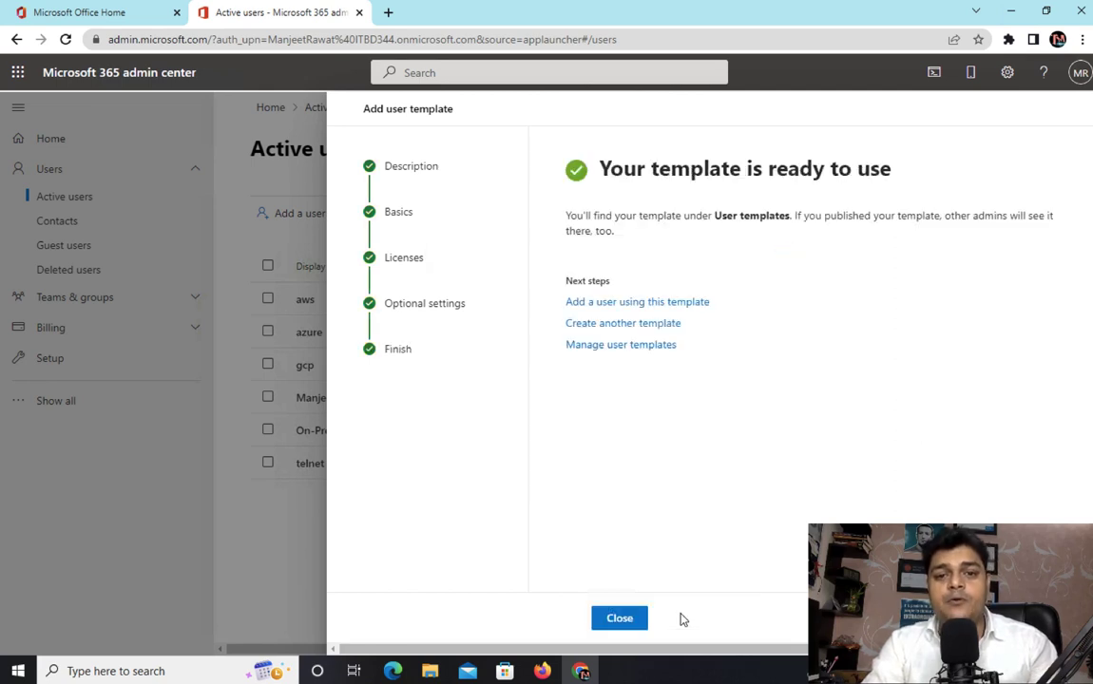
{"action": "left_click", "coordinate": [618, 624]}
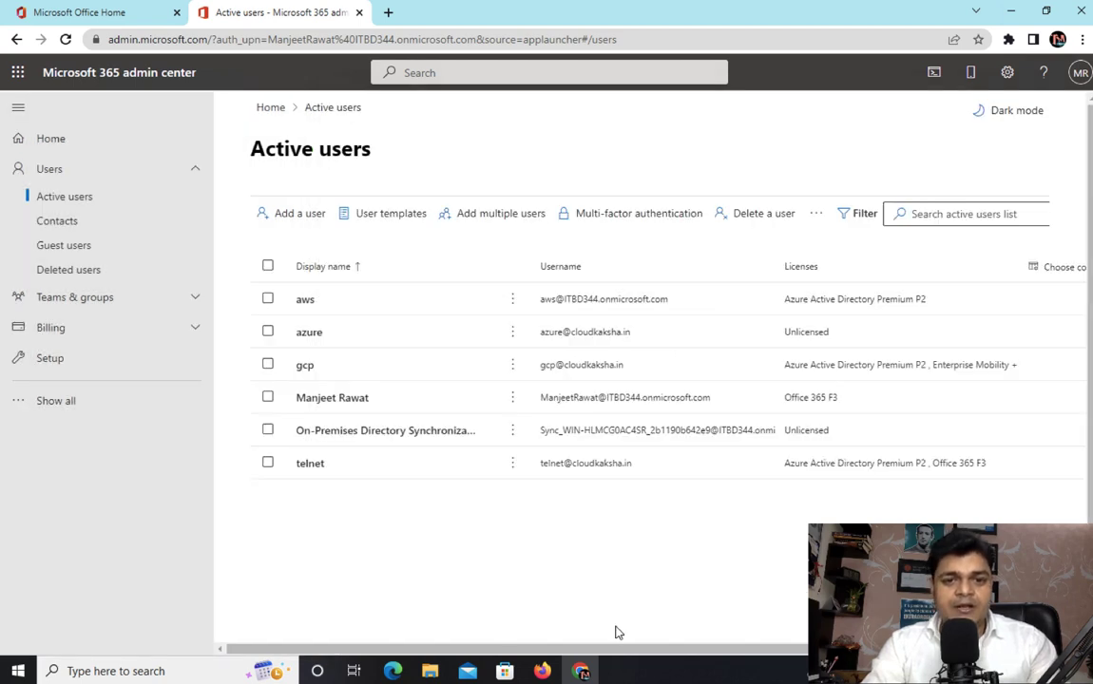
Start adding a user from the Training-Tepm template with first name, display name and username all set to tata.
{"action": "left_click", "coordinate": [400, 219]}
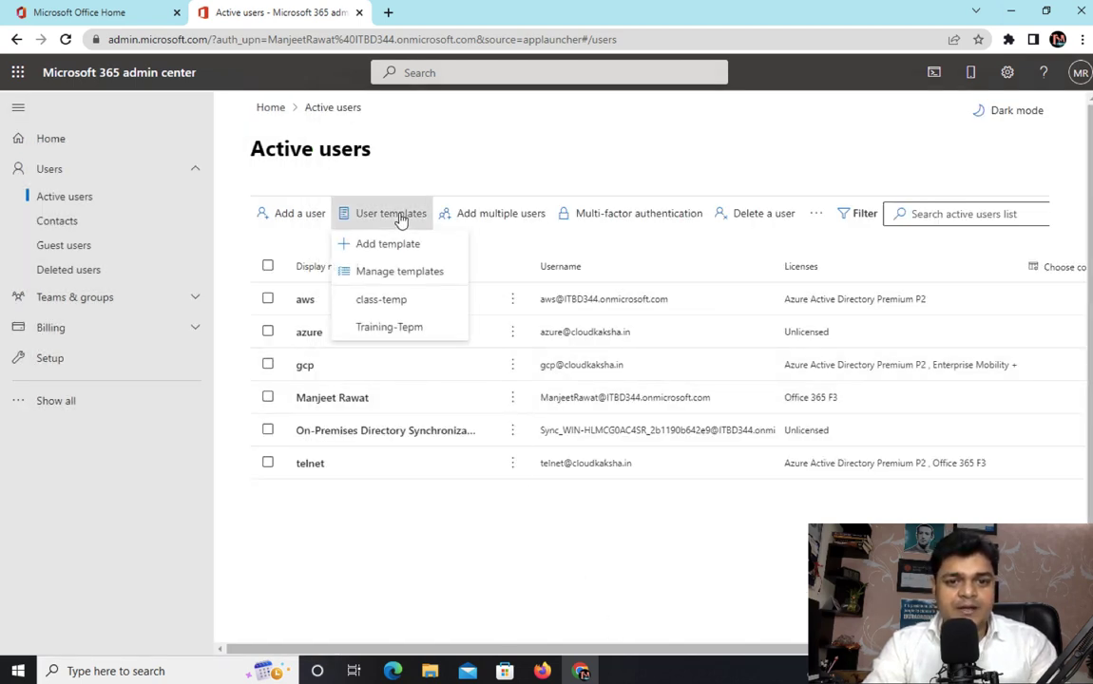
{"action": "left_click", "coordinate": [390, 329]}
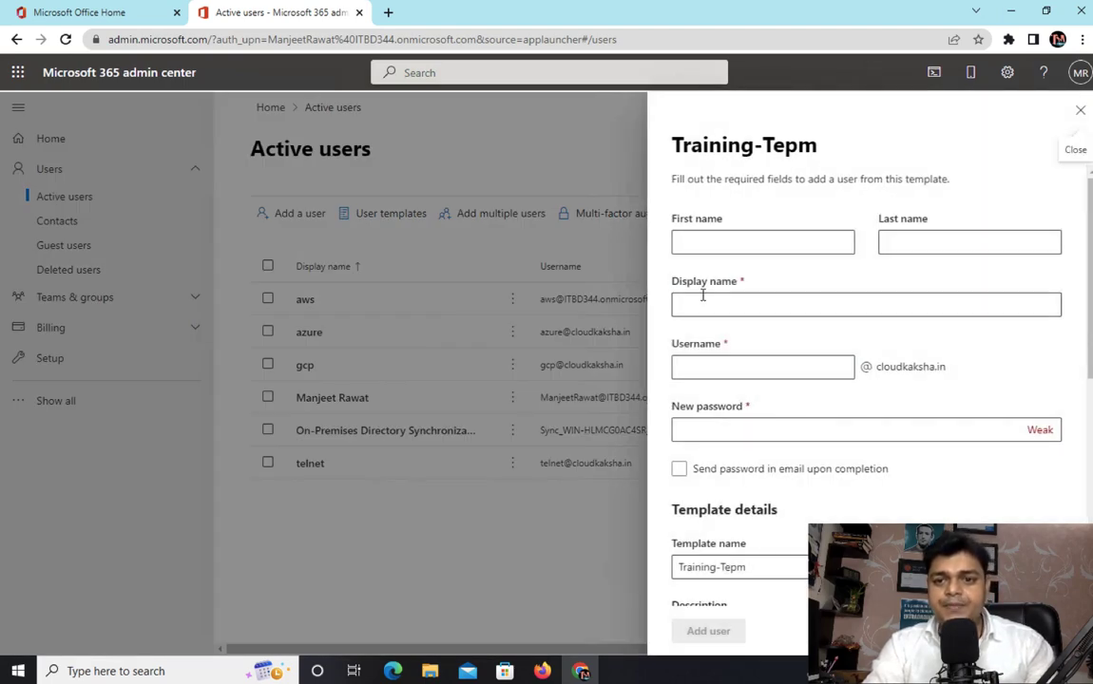
{"action": "left_click", "coordinate": [751, 240]}
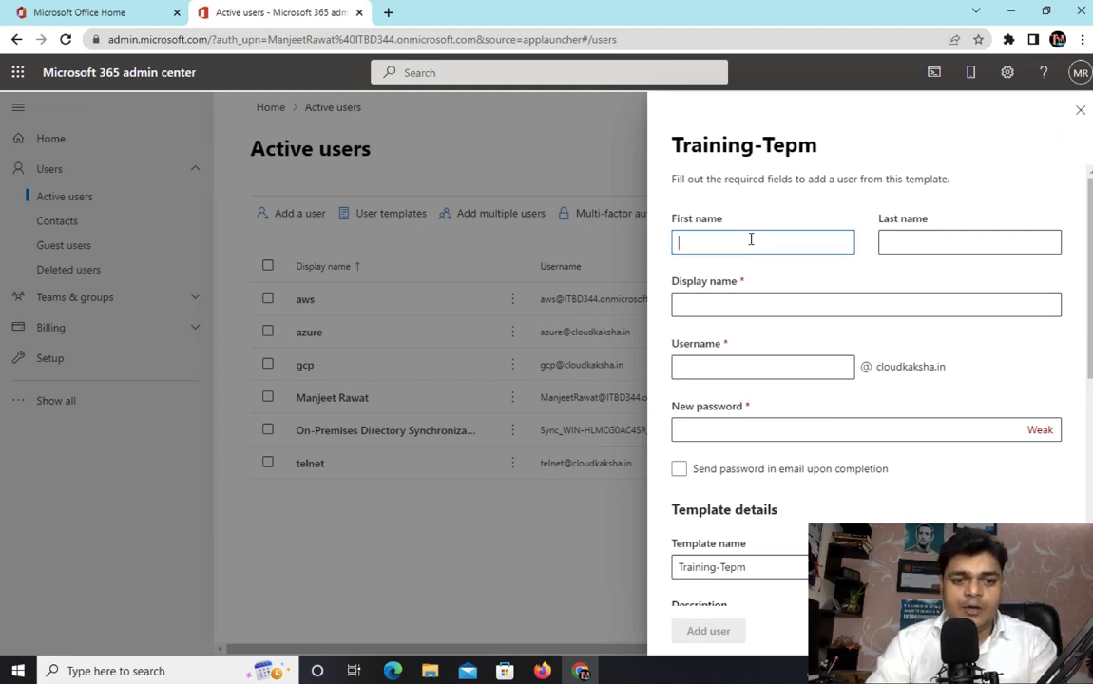
{"action": "type", "text": "tata"}
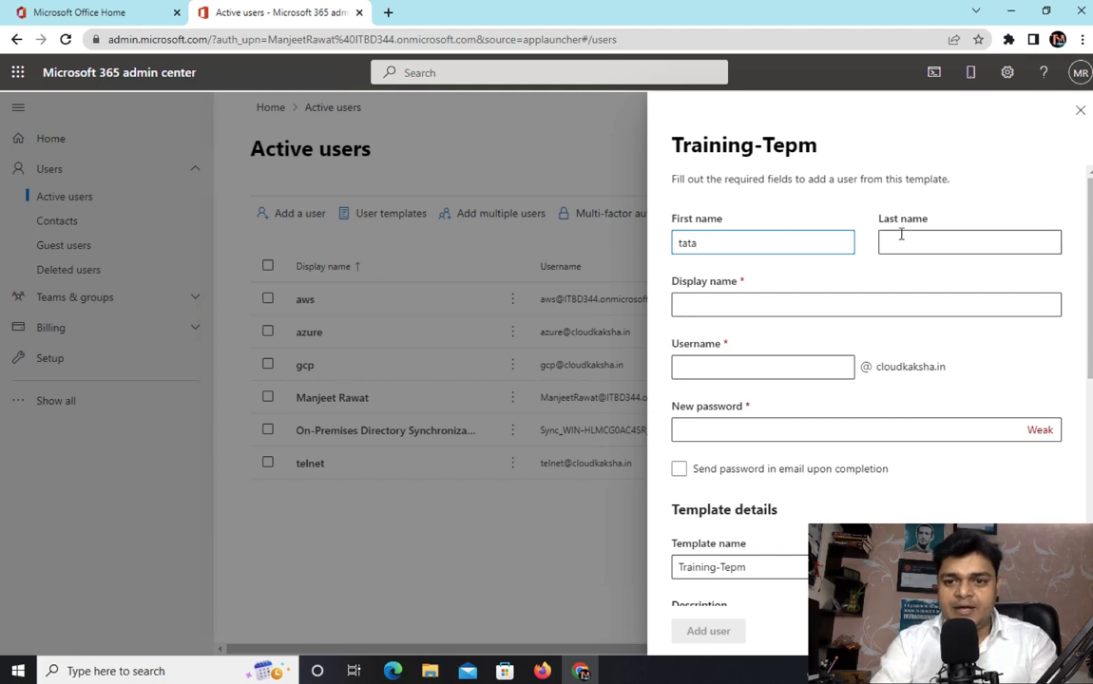
{"action": "left_click", "coordinate": [800, 292]}
{"action": "left_click", "coordinate": [770, 302]}
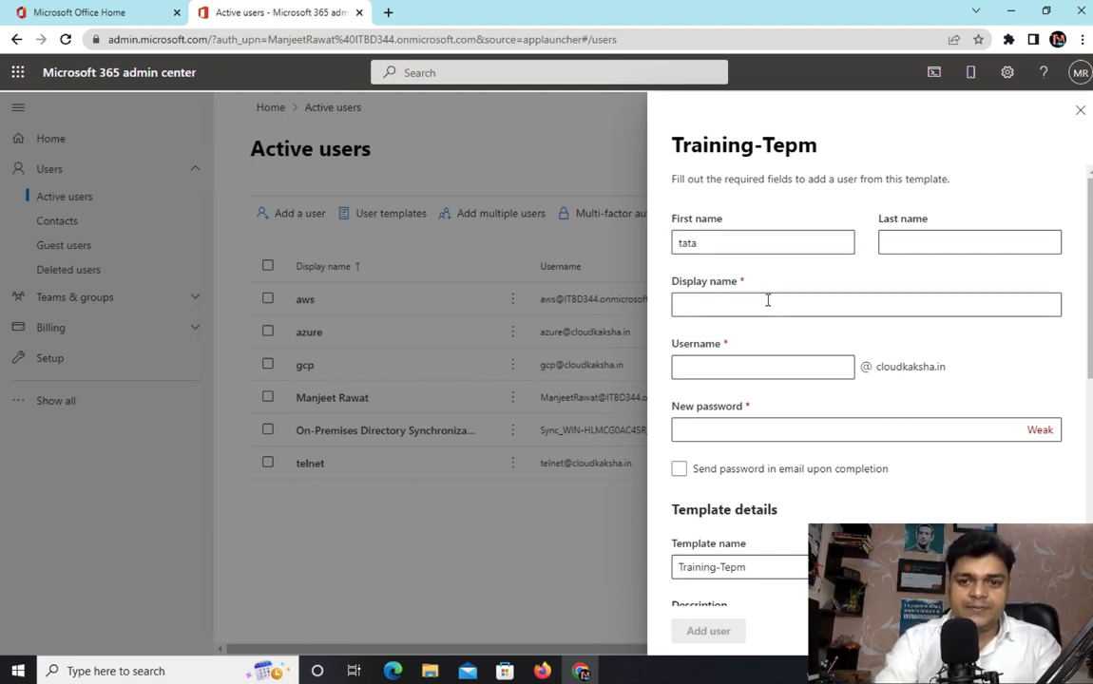
{"action": "type", "text": "tata"}
{"action": "left_click", "coordinate": [725, 366]}
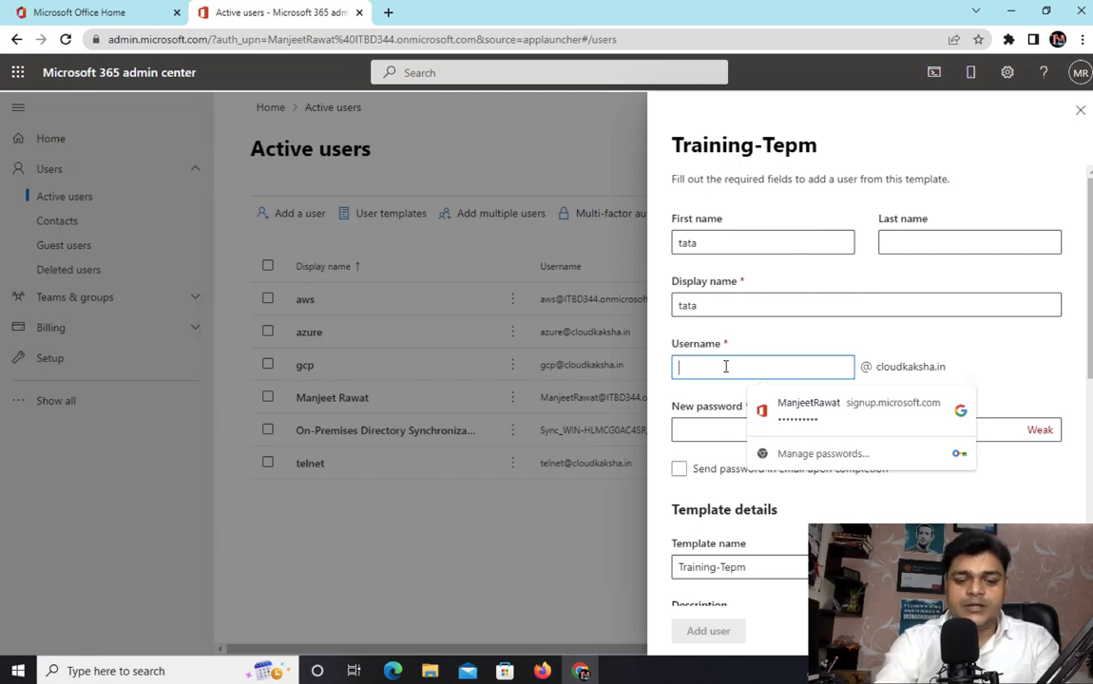
{"action": "type", "text": "tata"}
{"action": "left_click", "coordinate": [859, 322]}
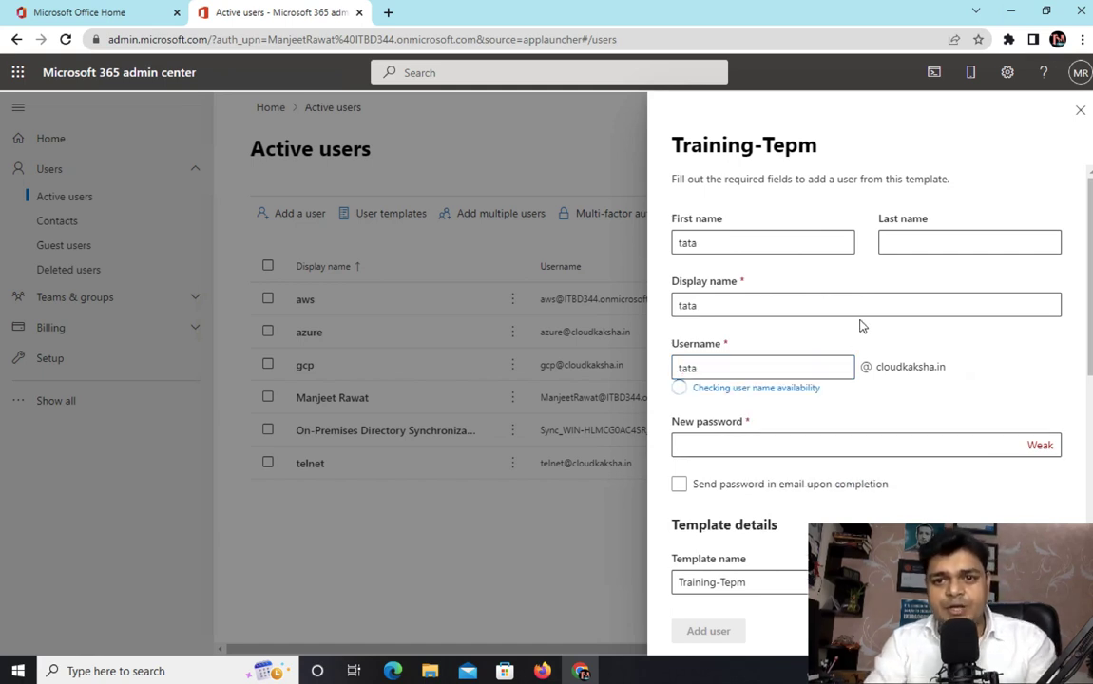
Enter a strong password for the new user in the password field.
{"action": "left_click", "coordinate": [726, 428]}
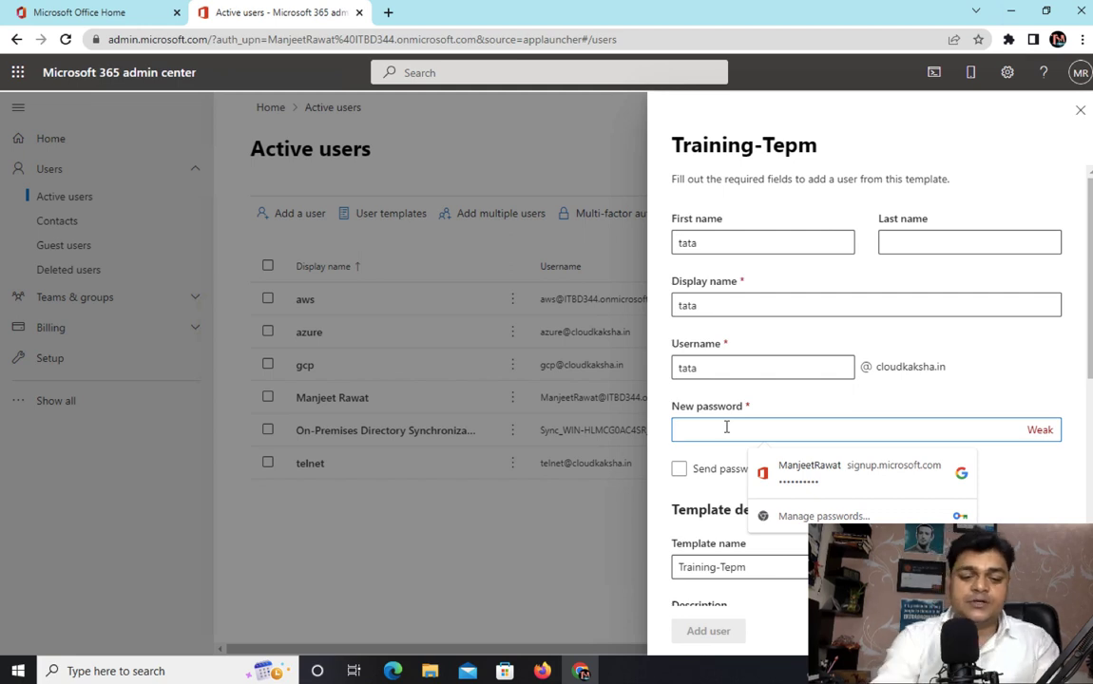
{"action": "type", "text": "*********"}
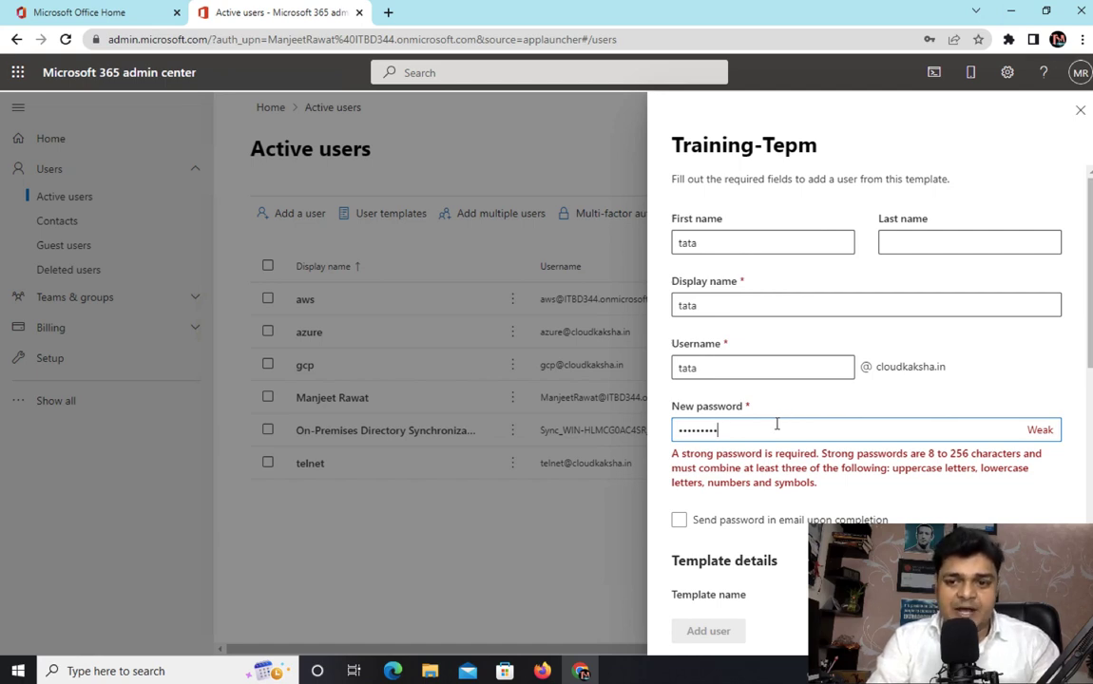
{"action": "key", "text": "ctrl+a"}
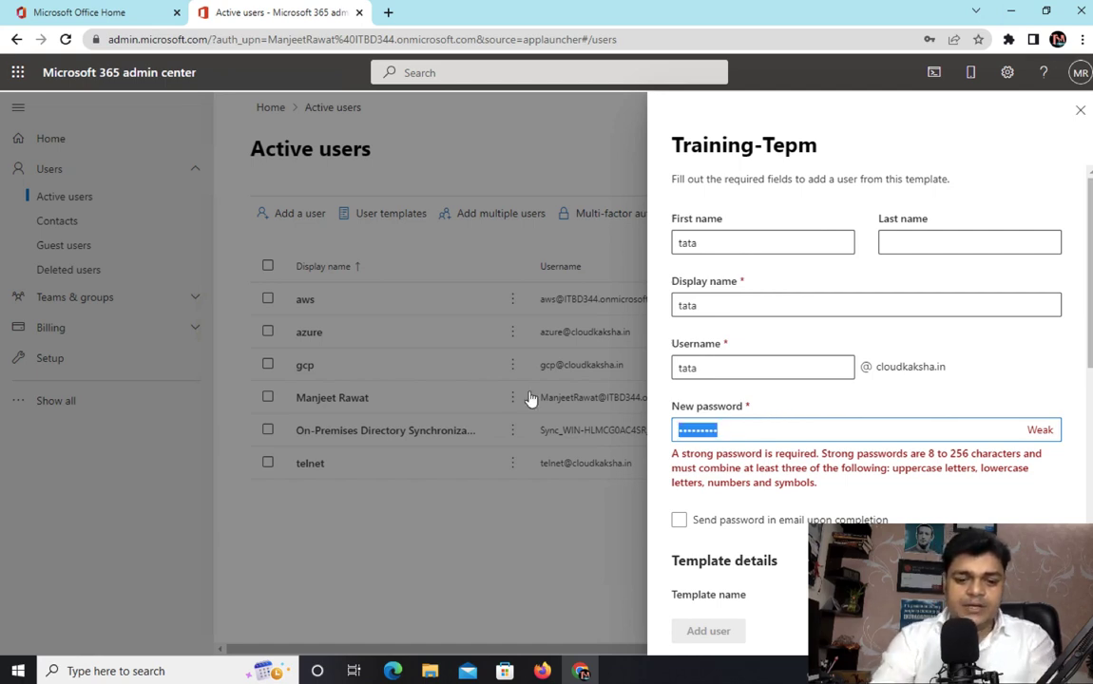
{"action": "type", "text": "••••••••"}
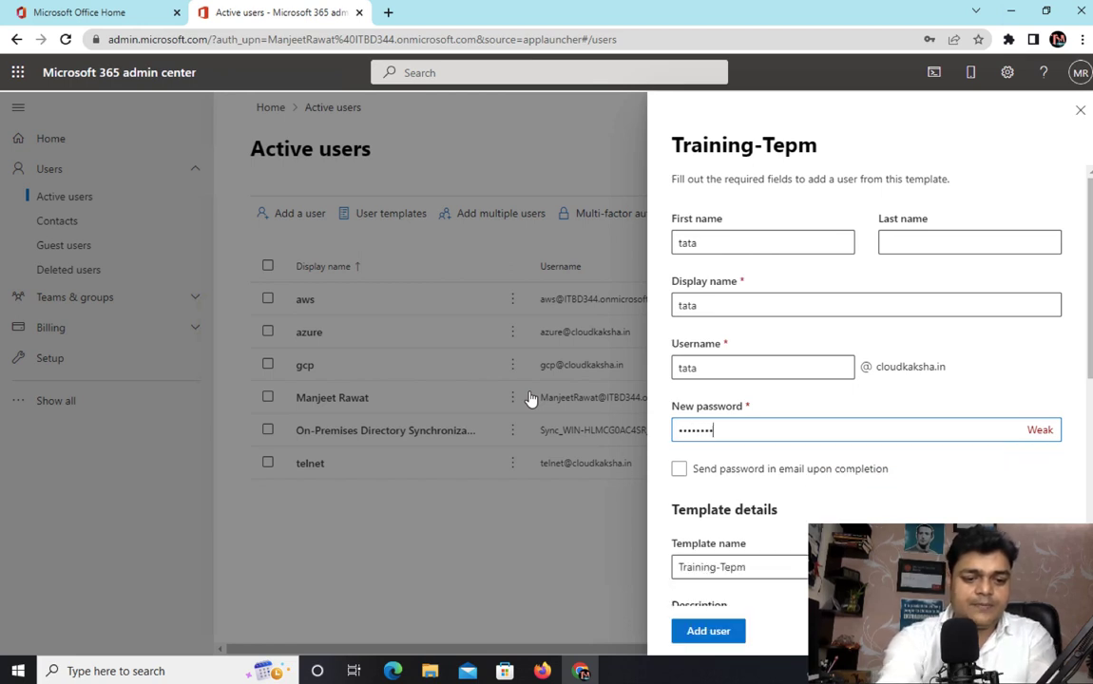
{"action": "type", "text": "•••"}
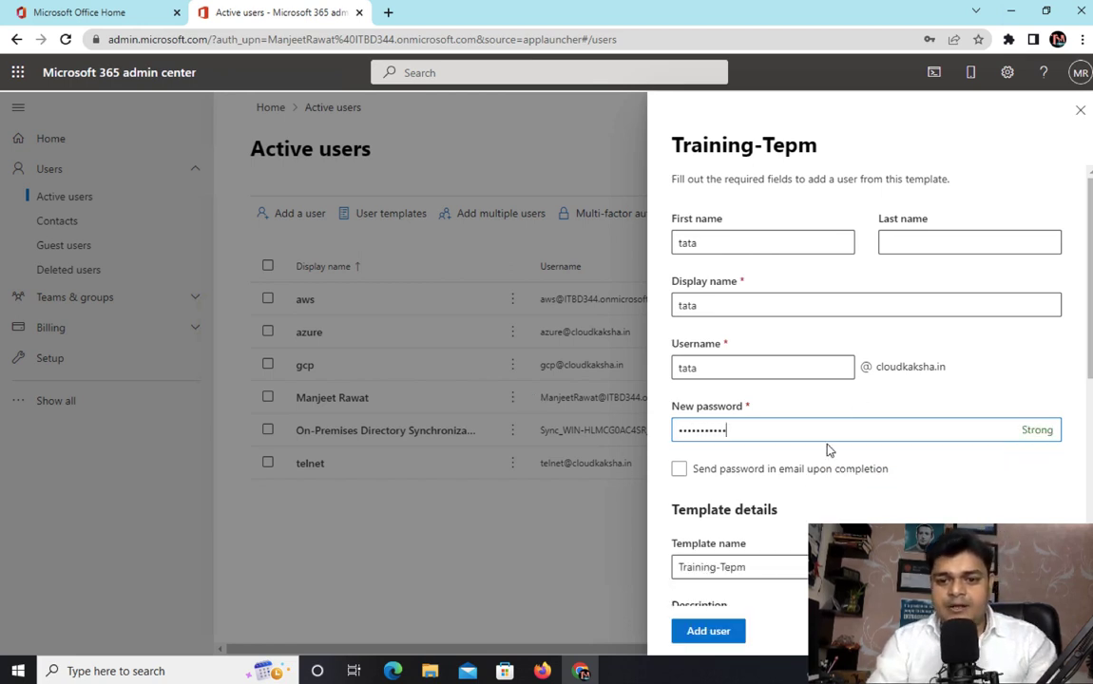
Review the template settings, add the user, and close the confirmation panel.
{"action": "scroll", "coordinate": [739, 494], "scroll_direction": "down", "scroll_amount": 1}
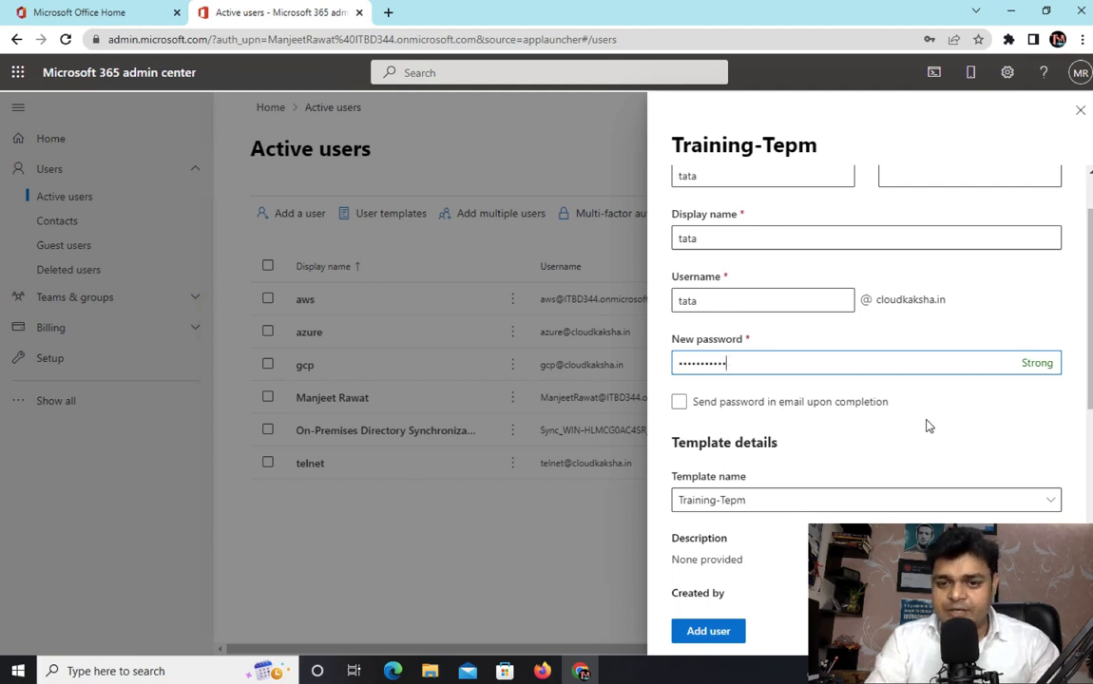
{"action": "scroll", "coordinate": [900, 500], "scroll_direction": "down", "scroll_amount": 2}
{"action": "scroll", "coordinate": [901, 501], "scroll_direction": "down", "scroll_amount": 3}
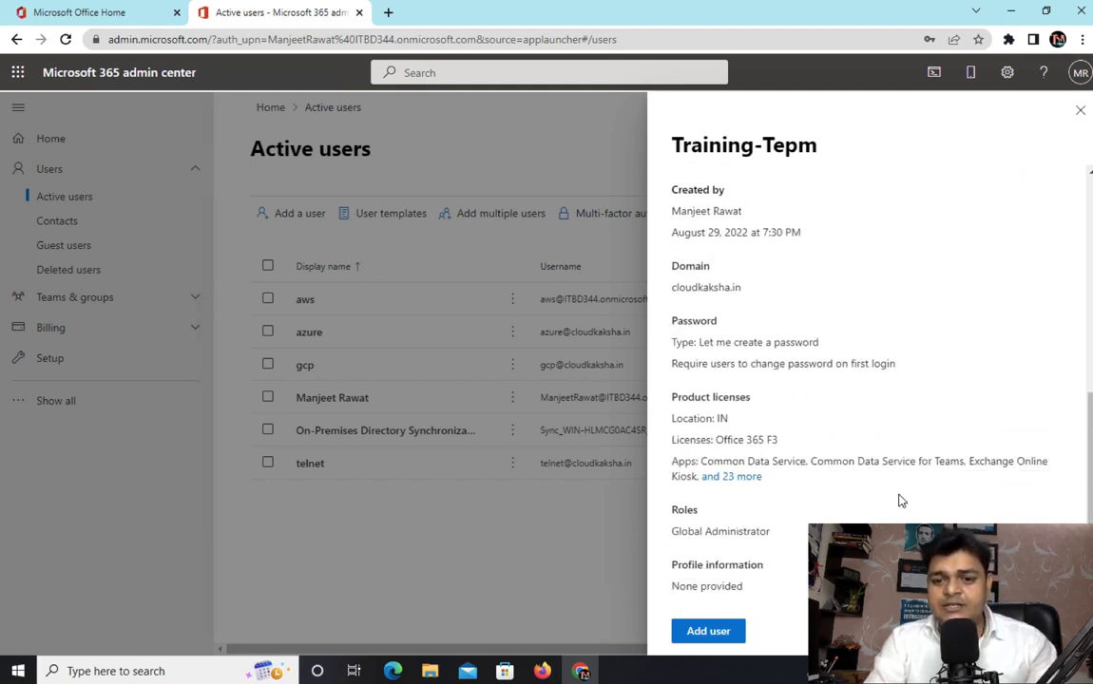
{"action": "left_click", "coordinate": [709, 631]}
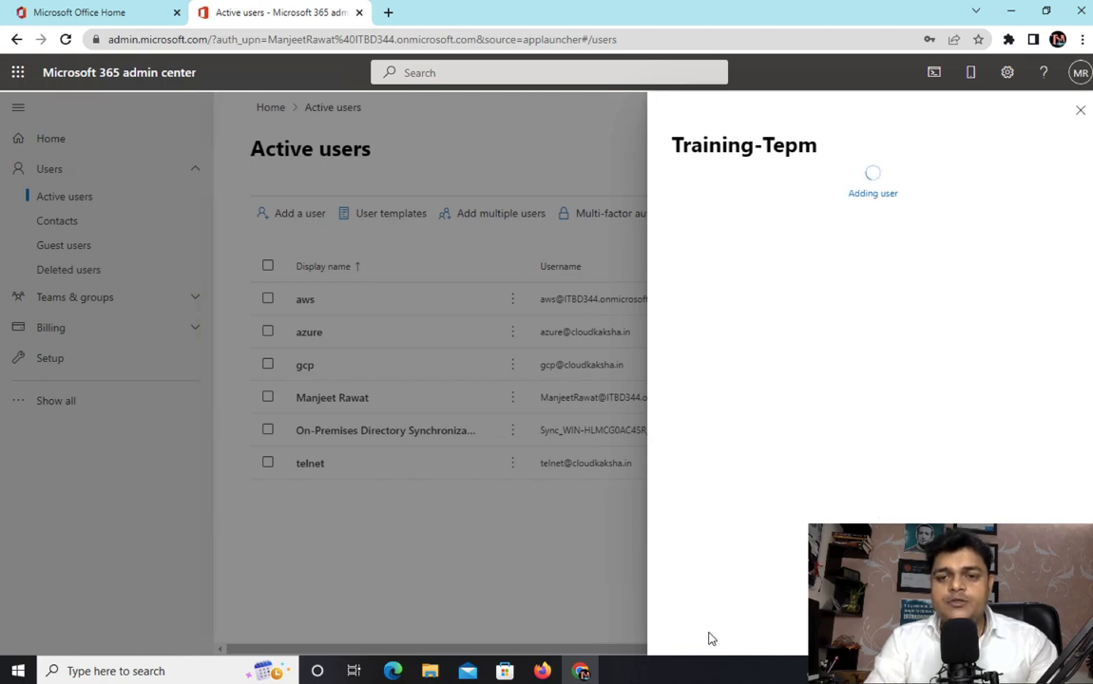
{"action": "left_click", "coordinate": [1080, 111]}
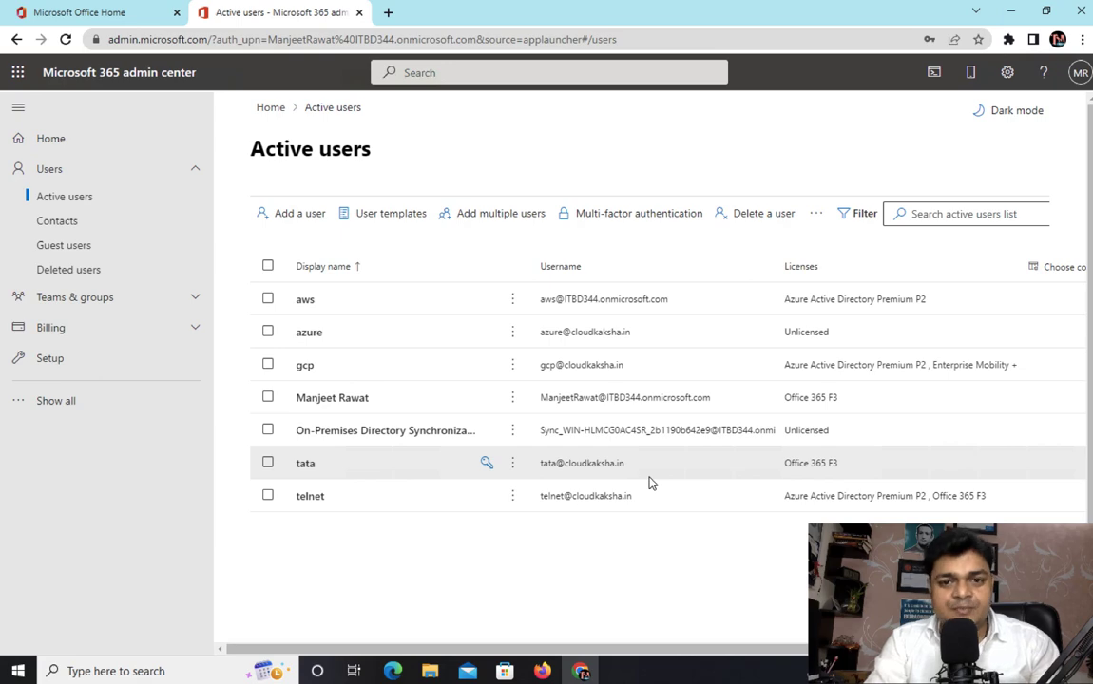
Open Add multiple users and enter trainin1 as the first row's first name.
{"action": "left_click", "coordinate": [513, 224]}
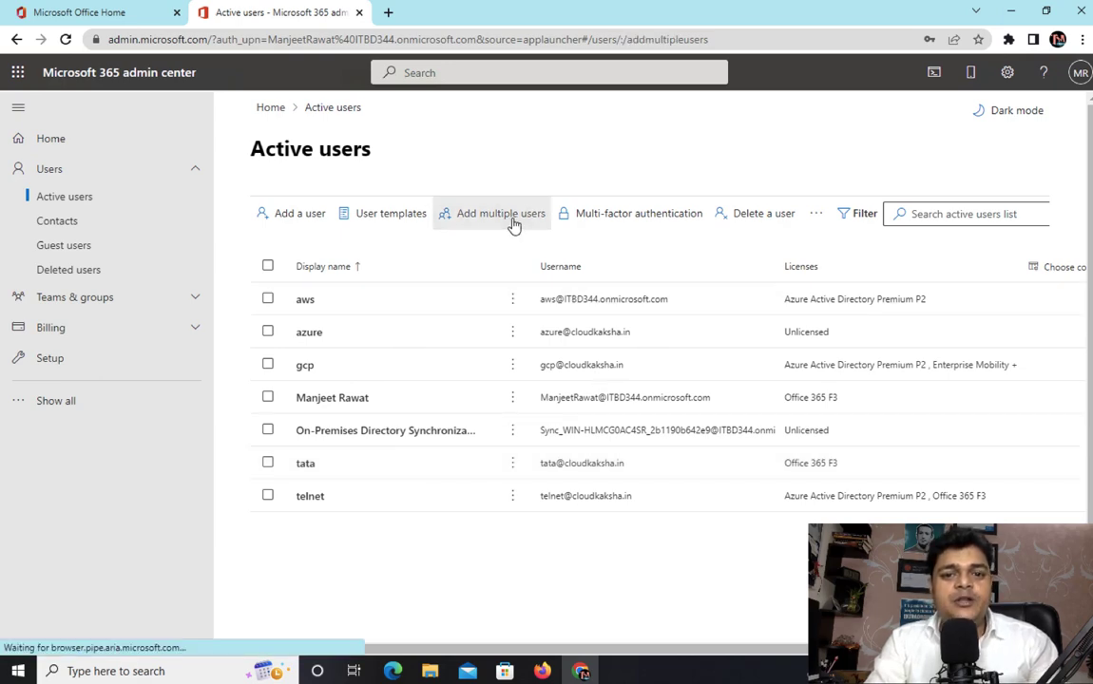
{"action": "scroll", "coordinate": [751, 366], "scroll_direction": "down", "scroll_amount": 2}
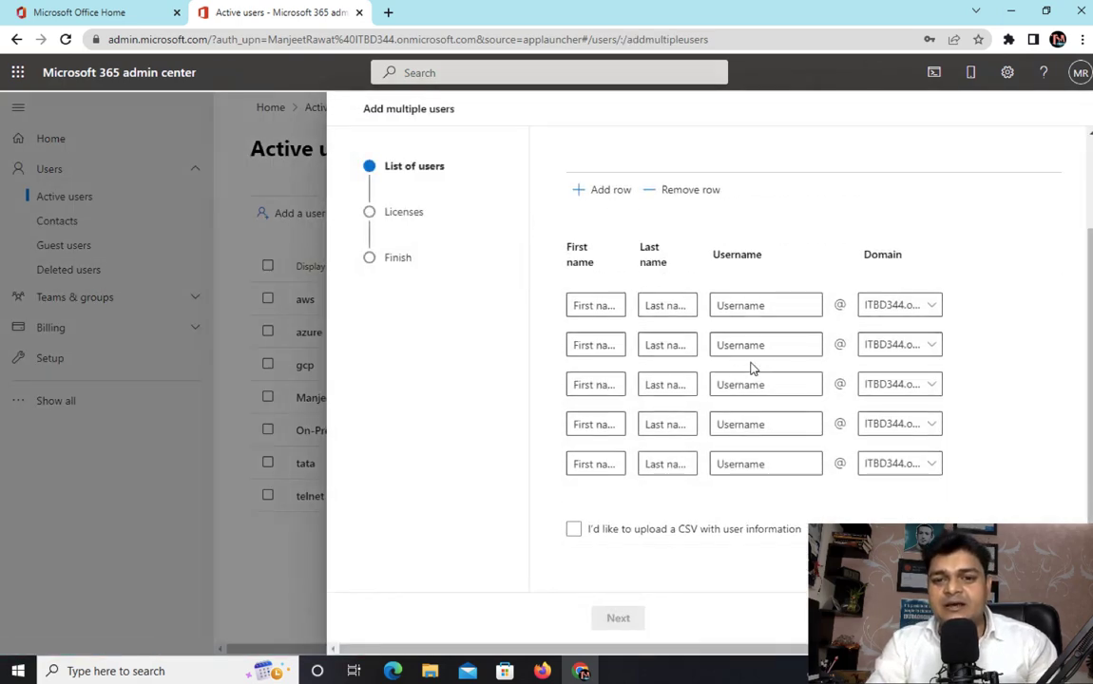
{"action": "scroll", "coordinate": [751, 367], "scroll_direction": "up", "scroll_amount": 2}
{"action": "left_click", "coordinate": [602, 403]}
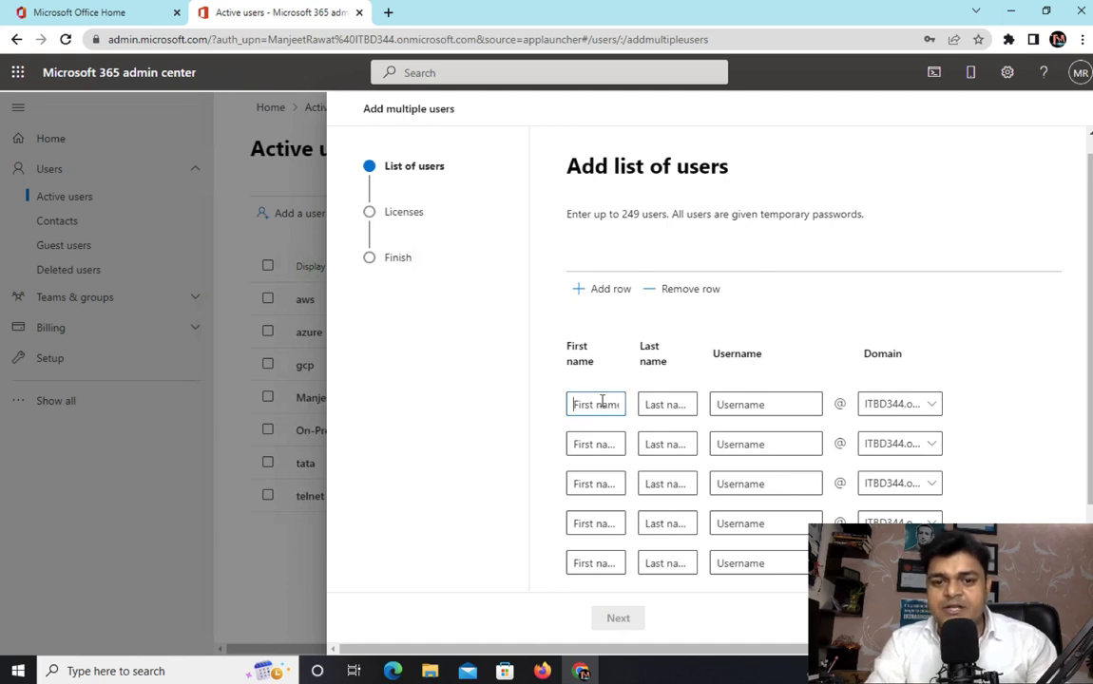
{"action": "type", "text": "tra"}
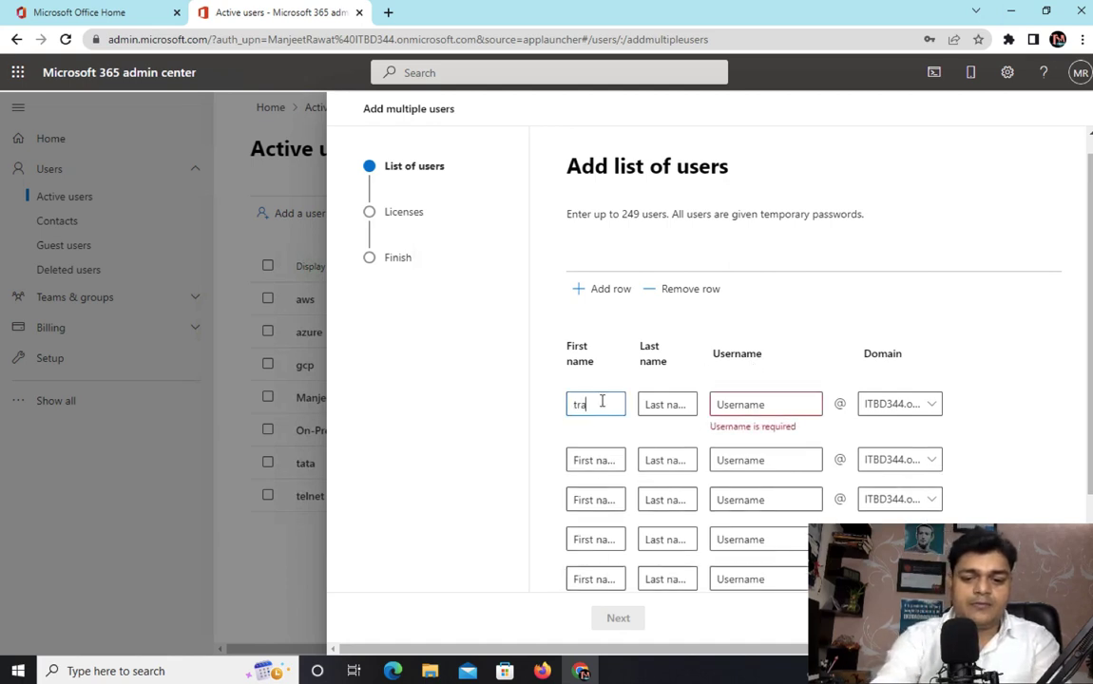
{"action": "type", "text": "inin1"}
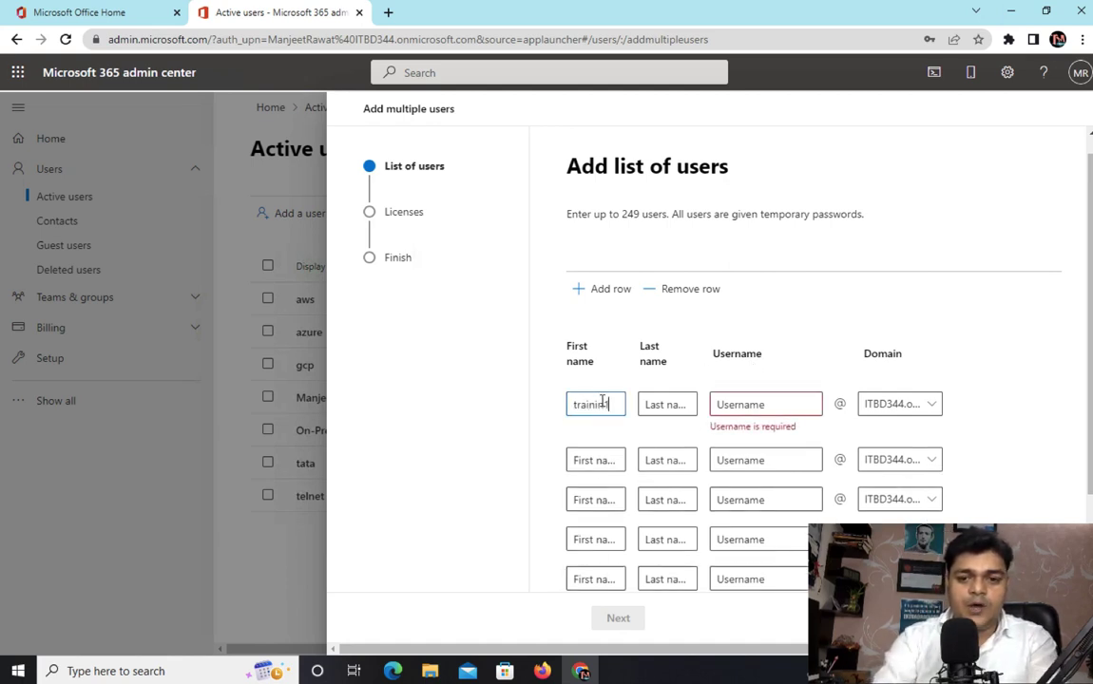
Set the first row's username to trainaing1.
{"action": "left_click", "coordinate": [743, 402]}
{"action": "type", "text": "y"}
{"action": "key", "text": "BackSpace"}
{"action": "type", "text": "train"}
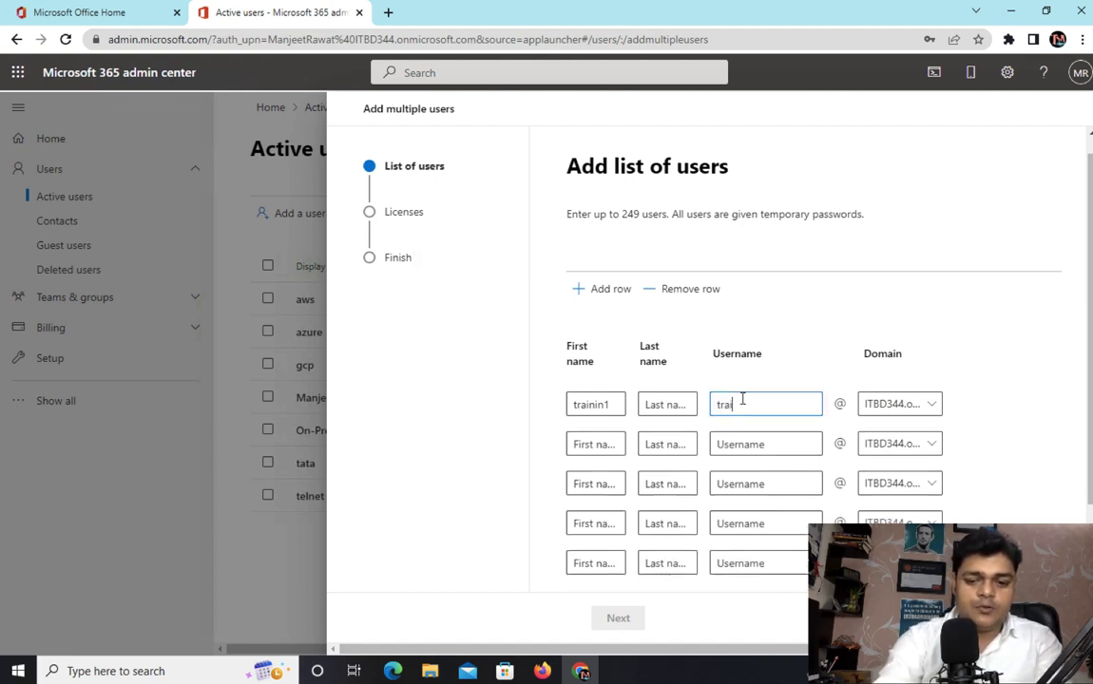
{"action": "key", "text": "BackSpace"}
{"action": "key", "text": "BackSpace"}
{"action": "key", "text": "BackSpace"}
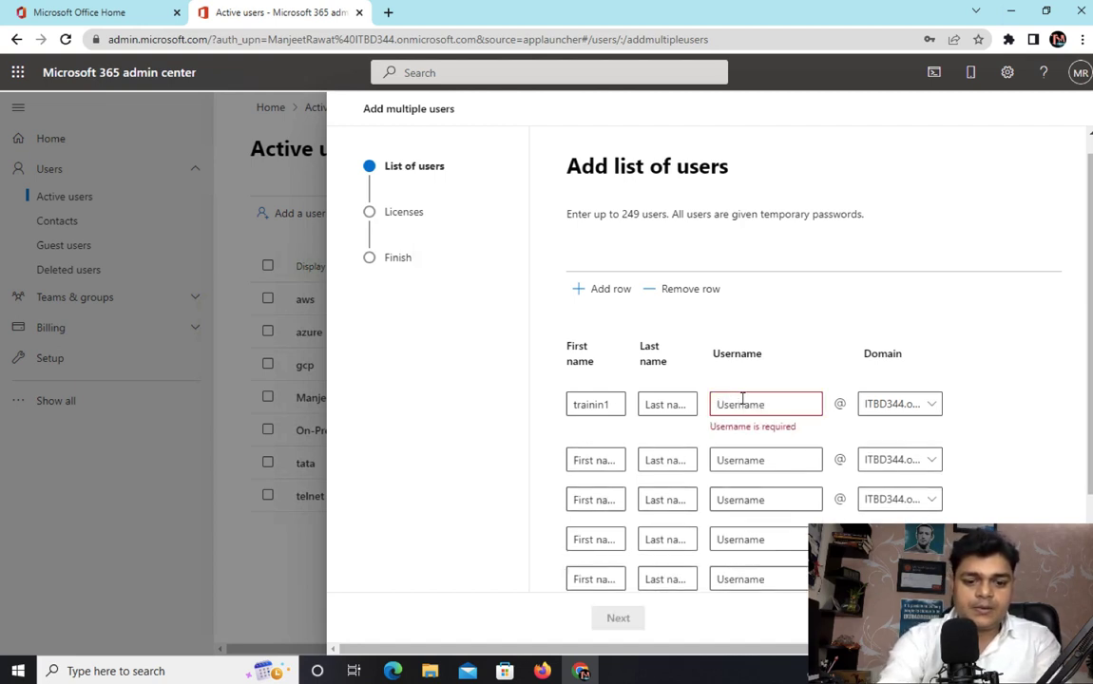
{"action": "type", "text": "trainaing1"}
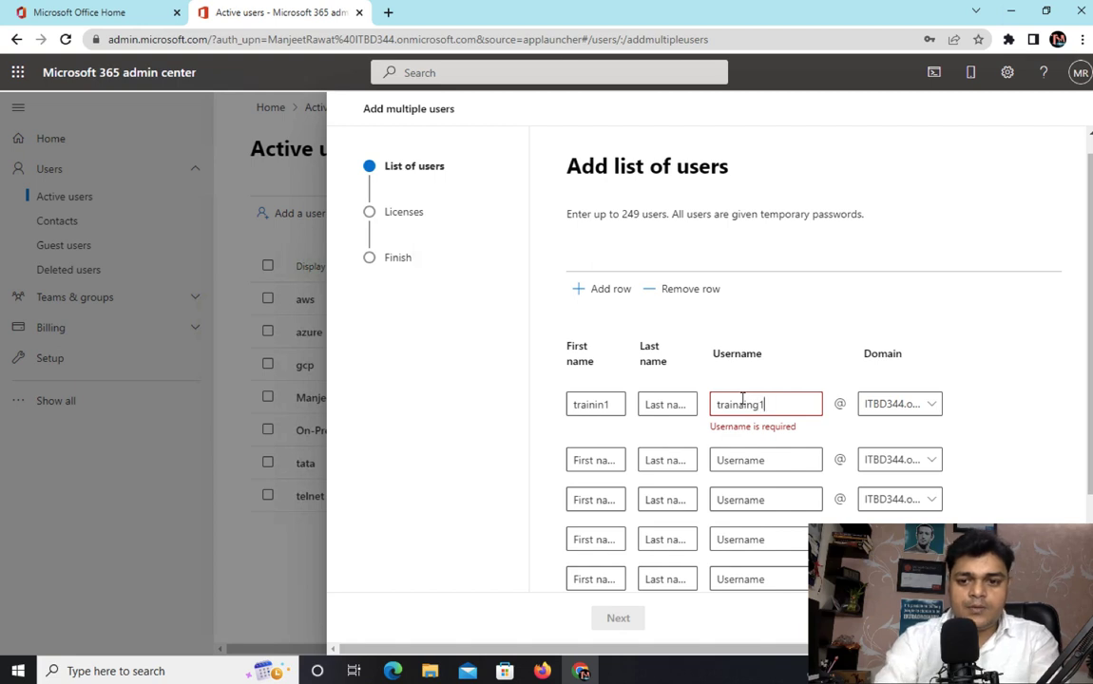
Fill the second row with first name training2 and username training2.
{"action": "left_click", "coordinate": [598, 454]}
{"action": "type", "text": "t"}
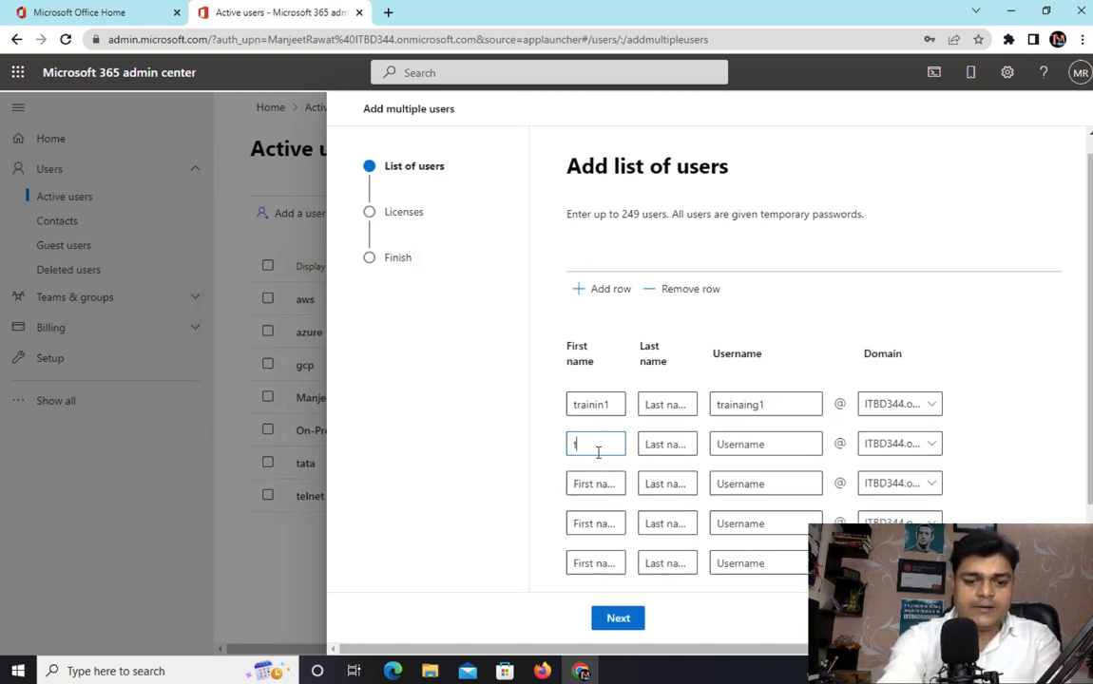
{"action": "type", "text": "raining2"}
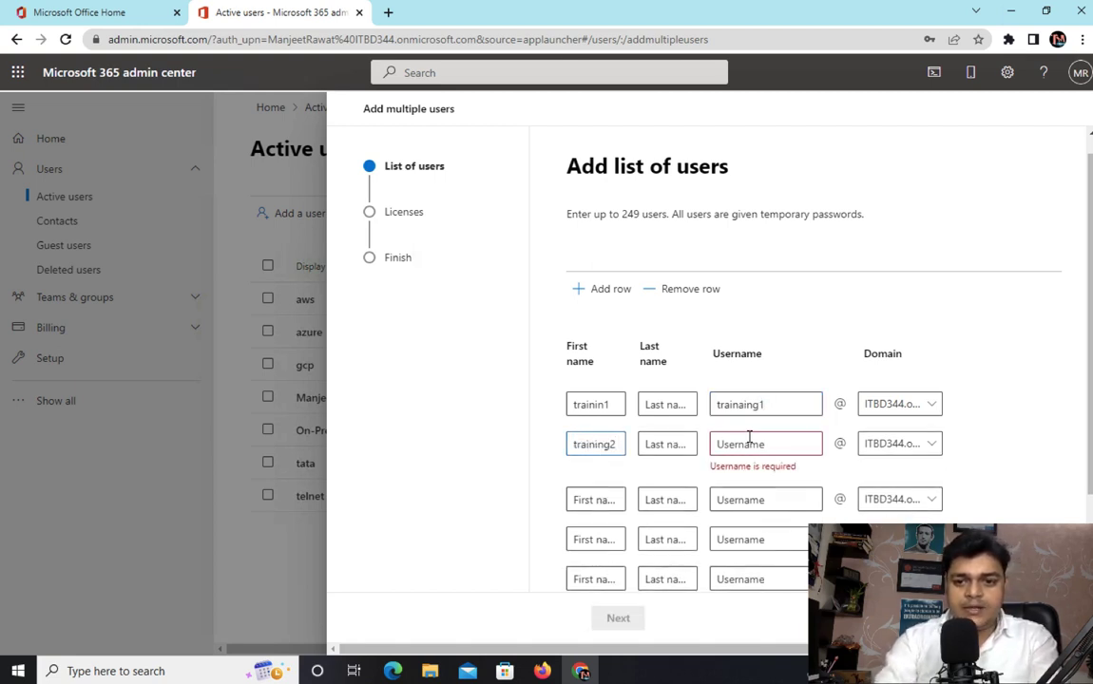
{"action": "type", "text": "trainin"}
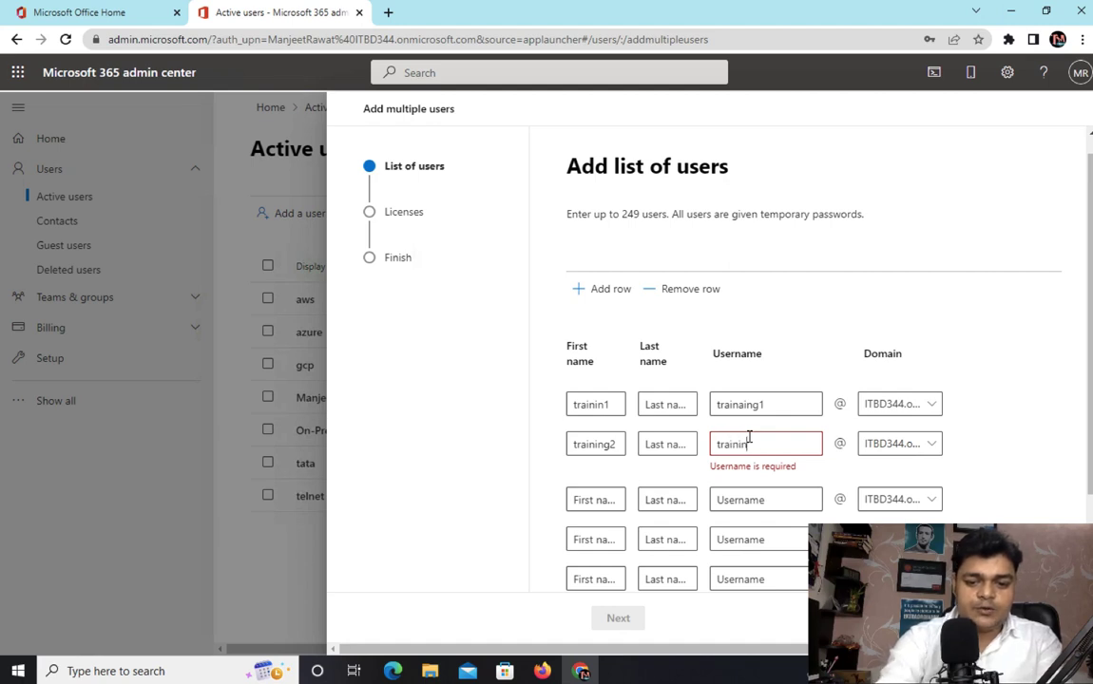
{"action": "type", "text": "g2"}
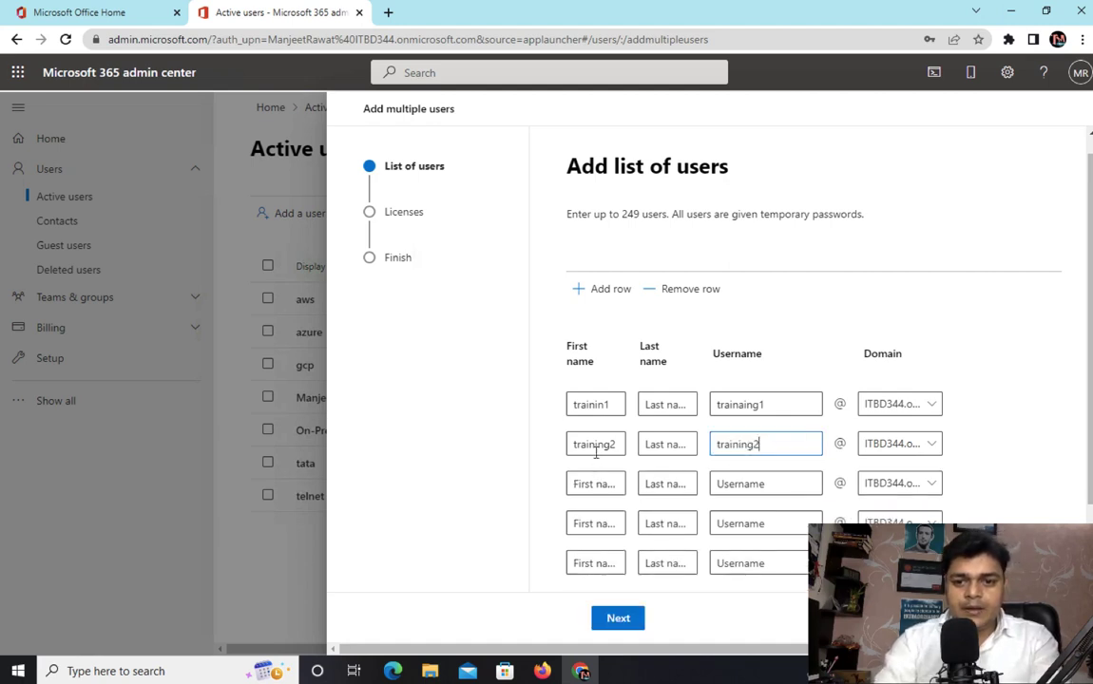
Fill the third row with first name training and username training3.
{"action": "left_click", "coordinate": [600, 482]}
{"action": "type", "text": "tra"}
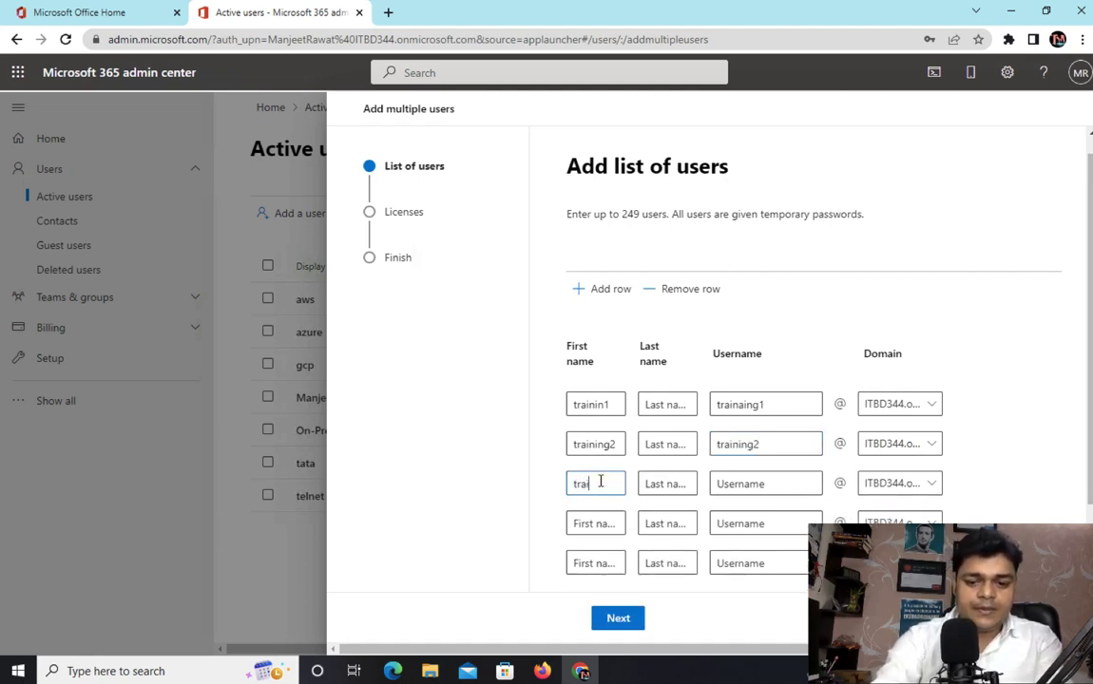
{"action": "type", "text": "ining"}
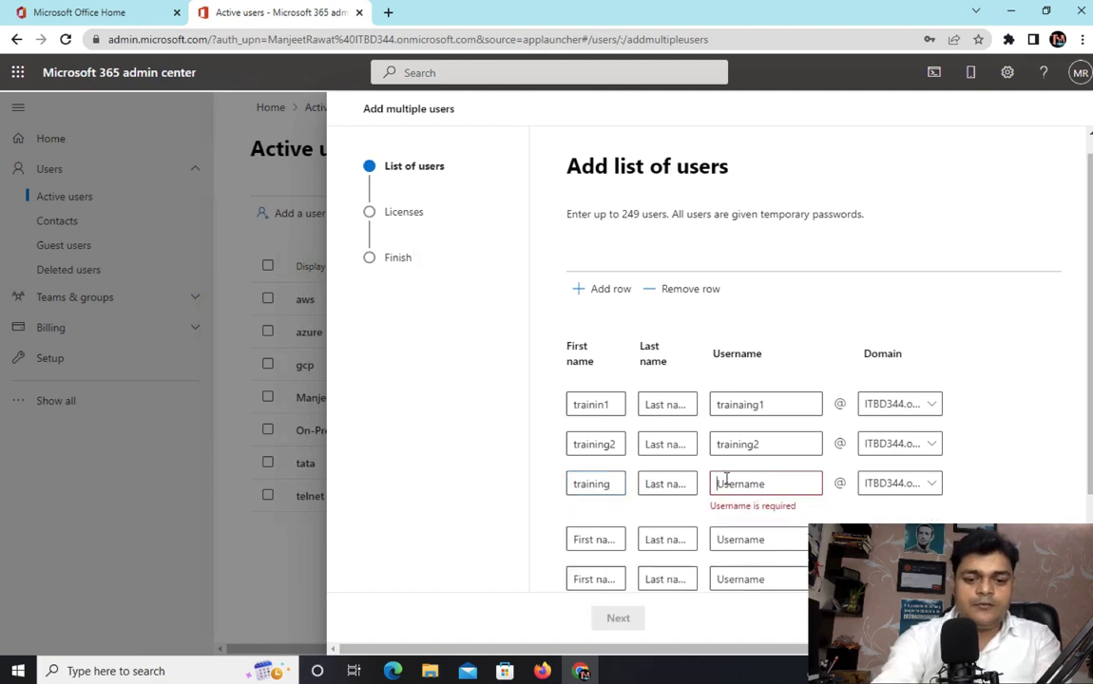
{"action": "type", "text": "training"}
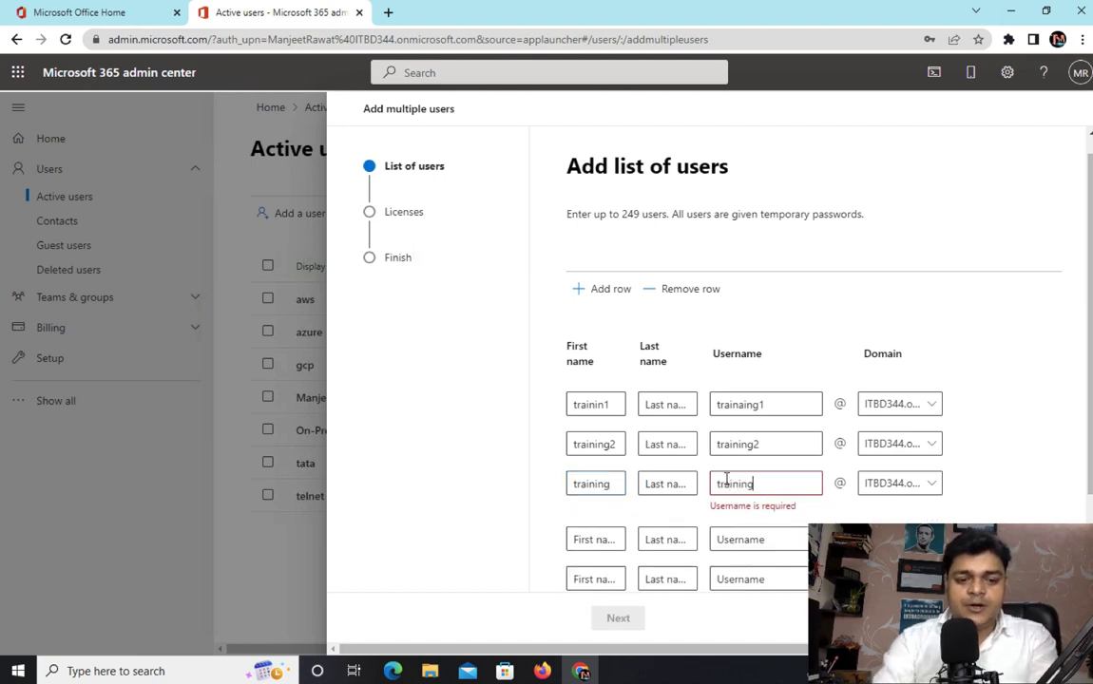
{"action": "type", "text": "3"}
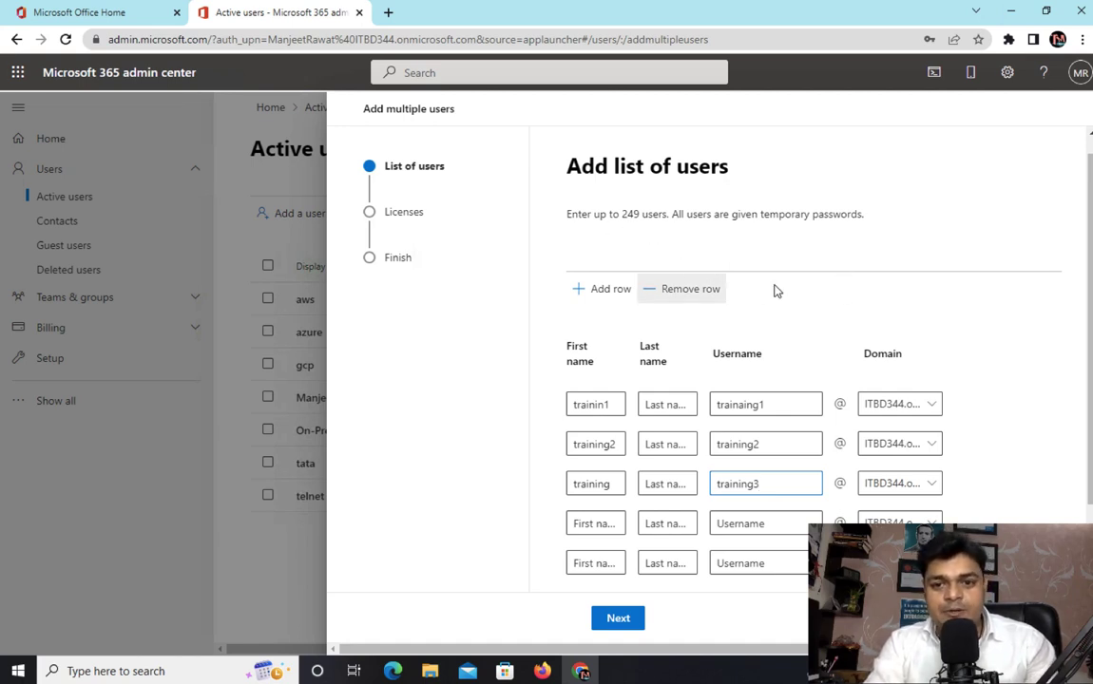
Set the domain of all three rows to cloudkaksha.in and continue to the licenses page.
{"action": "left_click", "coordinate": [911, 410]}
{"action": "left_click", "coordinate": [903, 427]}
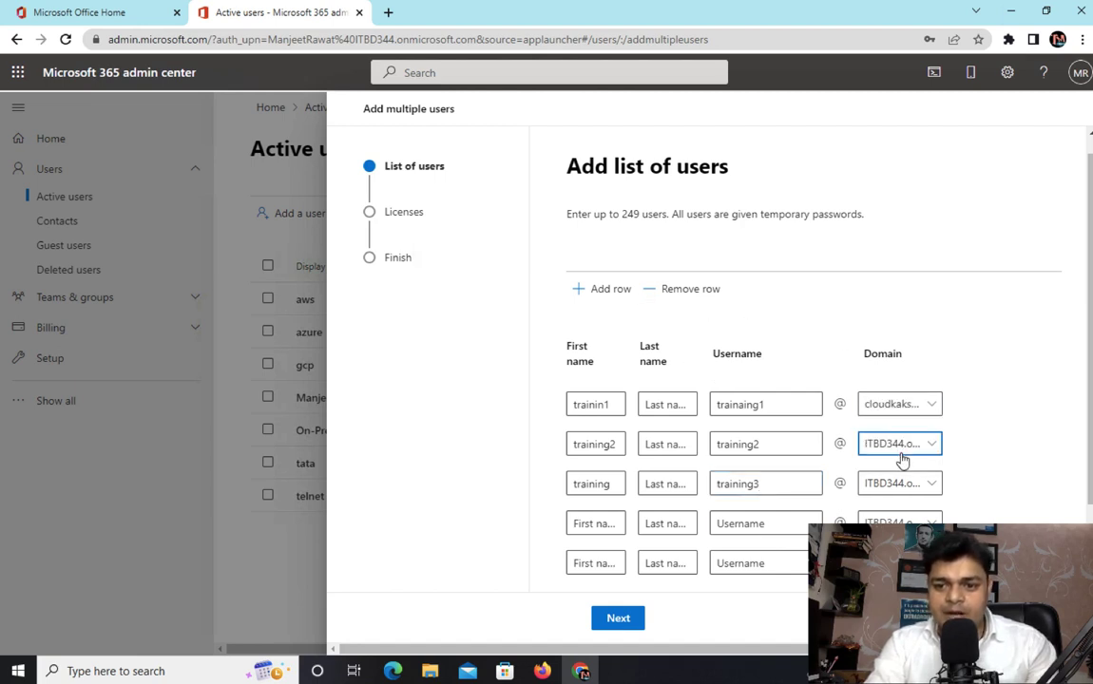
{"action": "left_click", "coordinate": [902, 447]}
{"action": "left_click", "coordinate": [887, 472]}
{"action": "left_click", "coordinate": [898, 484]}
{"action": "left_click", "coordinate": [886, 510]}
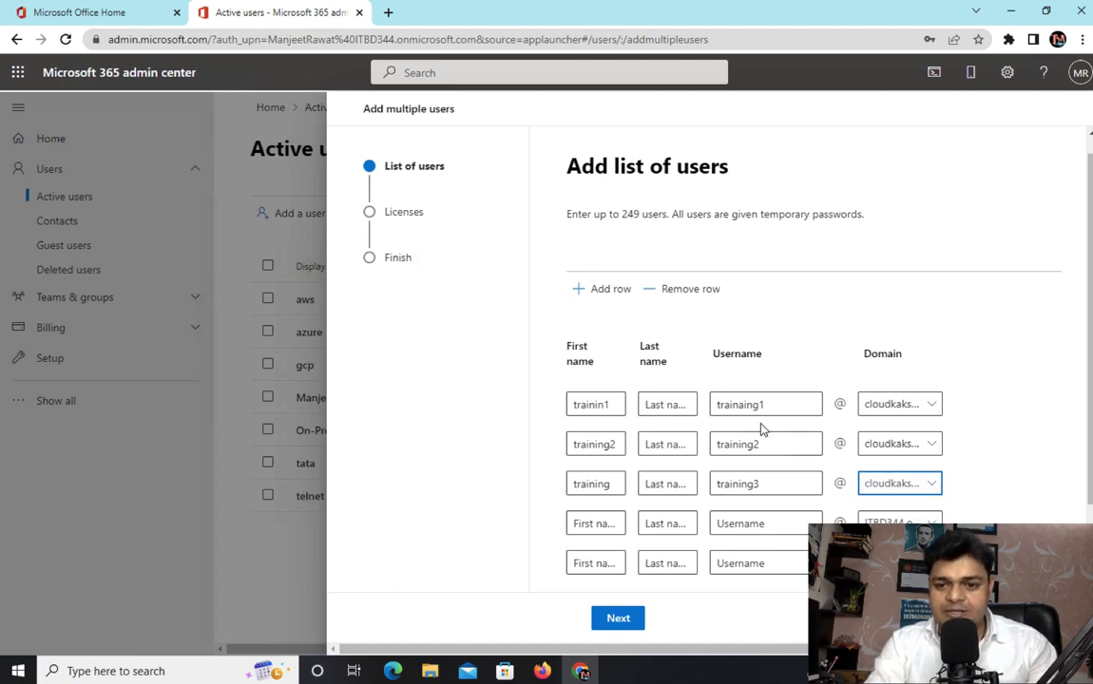
{"action": "left_click", "coordinate": [618, 617]}
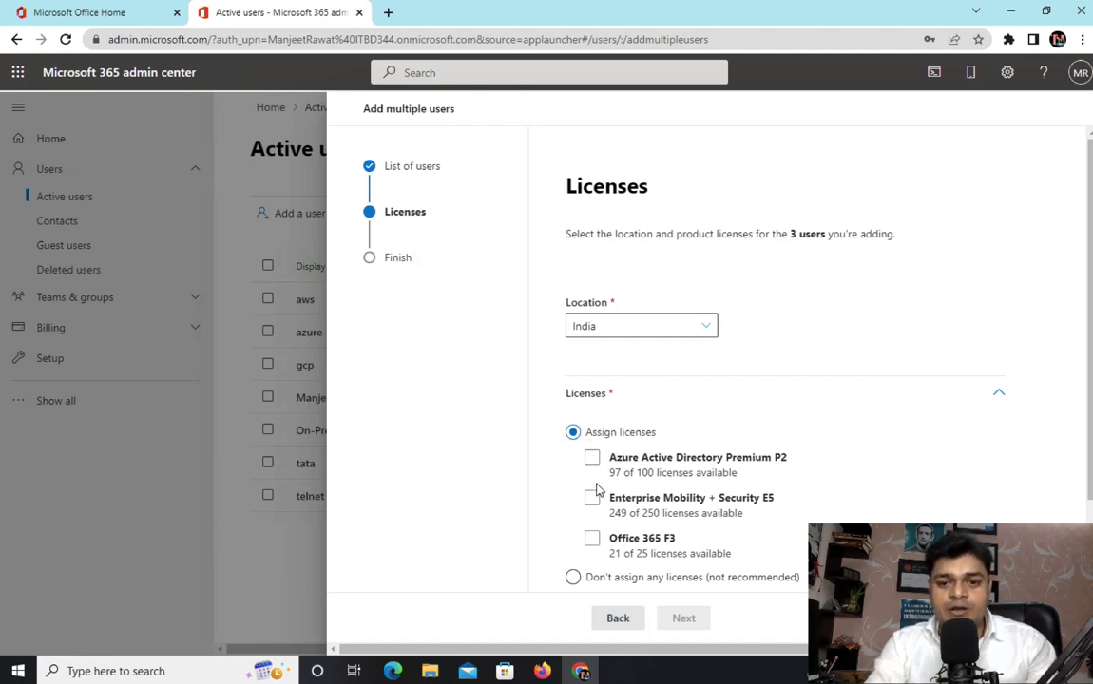
Choose not to assign any licenses, add the three users, and close the confirmation.
{"action": "scroll", "coordinate": [601, 539], "scroll_direction": "down", "scroll_amount": 1}
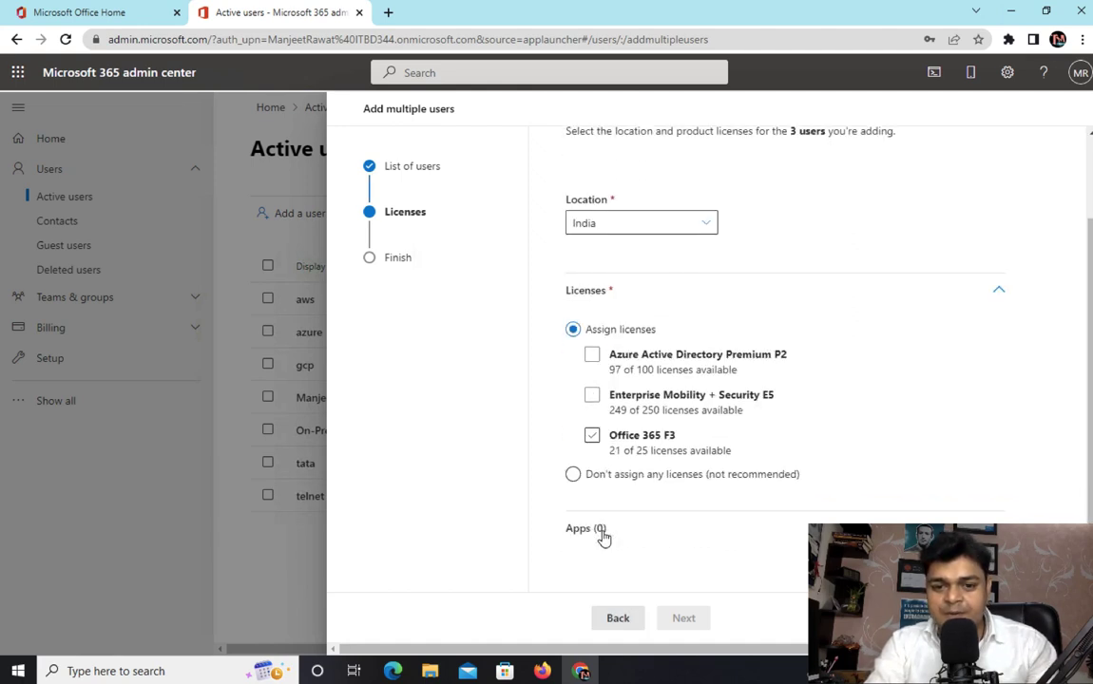
{"action": "left_click", "coordinate": [575, 478]}
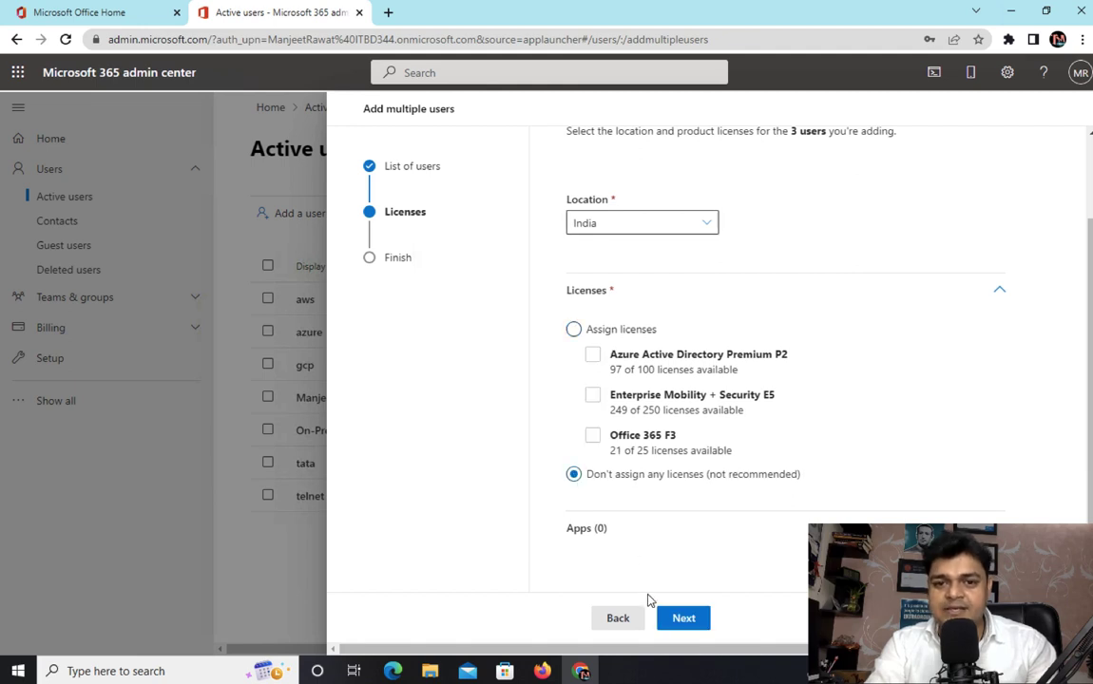
{"action": "left_click", "coordinate": [681, 618]}
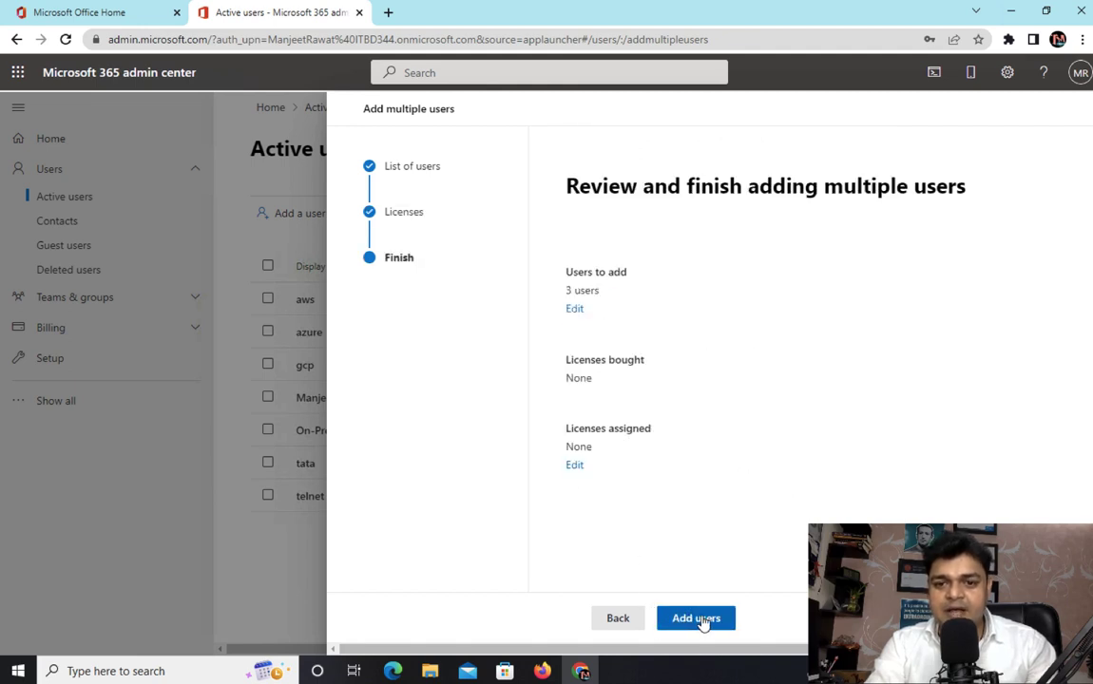
{"action": "left_click", "coordinate": [705, 620]}
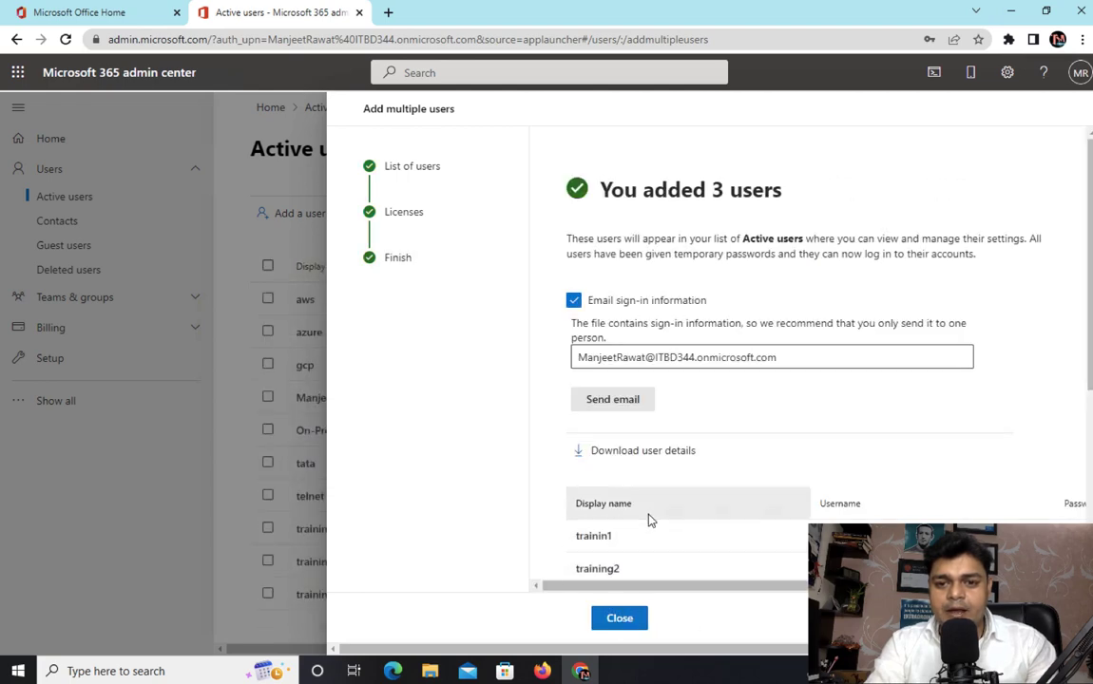
{"action": "scroll", "coordinate": [650, 519], "scroll_direction": "down", "scroll_amount": 3}
{"action": "left_click", "coordinate": [618, 617]}
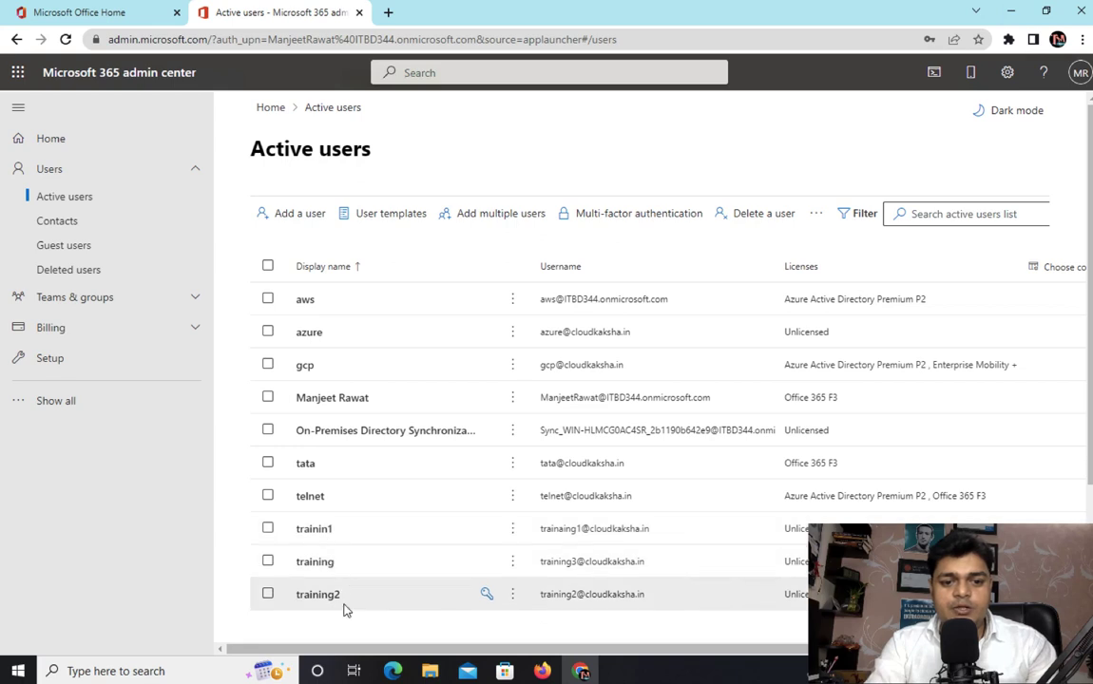
{"action": "scroll", "coordinate": [346, 608], "scroll_direction": "down", "scroll_amount": 2}
{"action": "scroll", "coordinate": [346, 608], "scroll_direction": "up", "scroll_amount": 1}
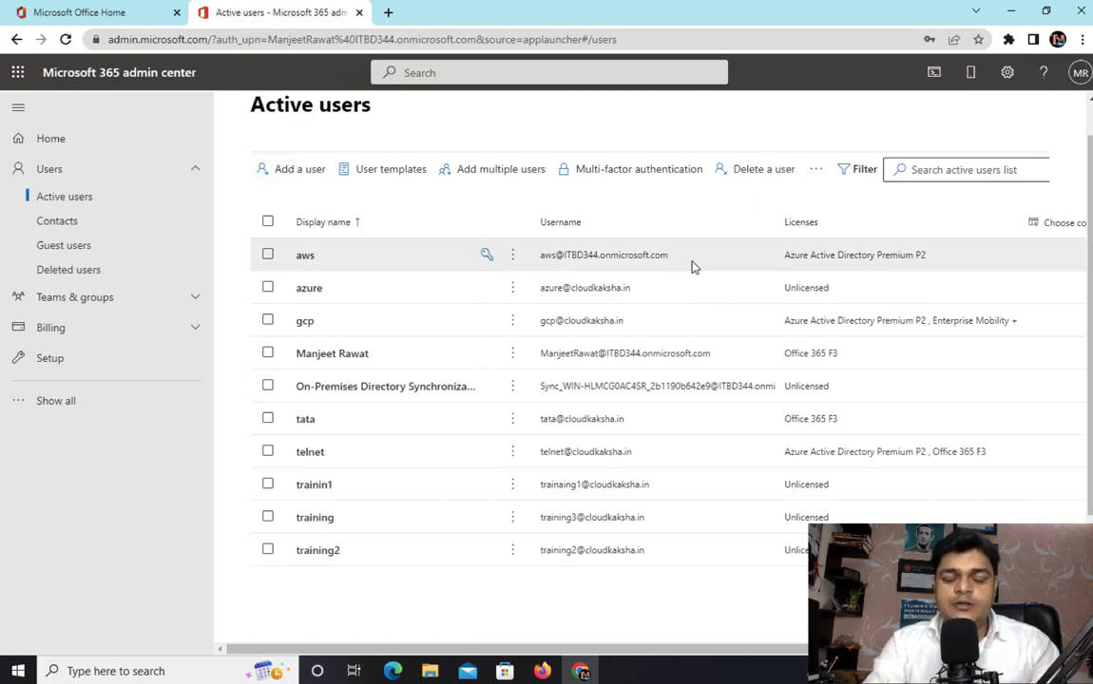
{"action": "key", "text": "ctrl+Left"}
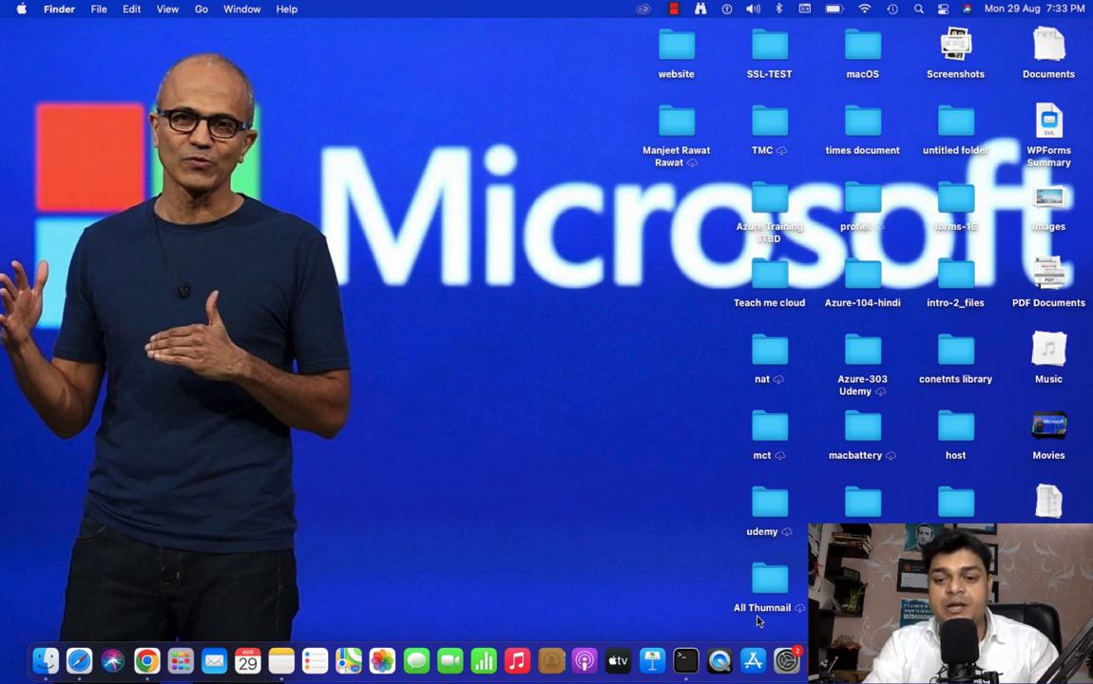
{"action": "right_click", "coordinate": [1006, 661]}
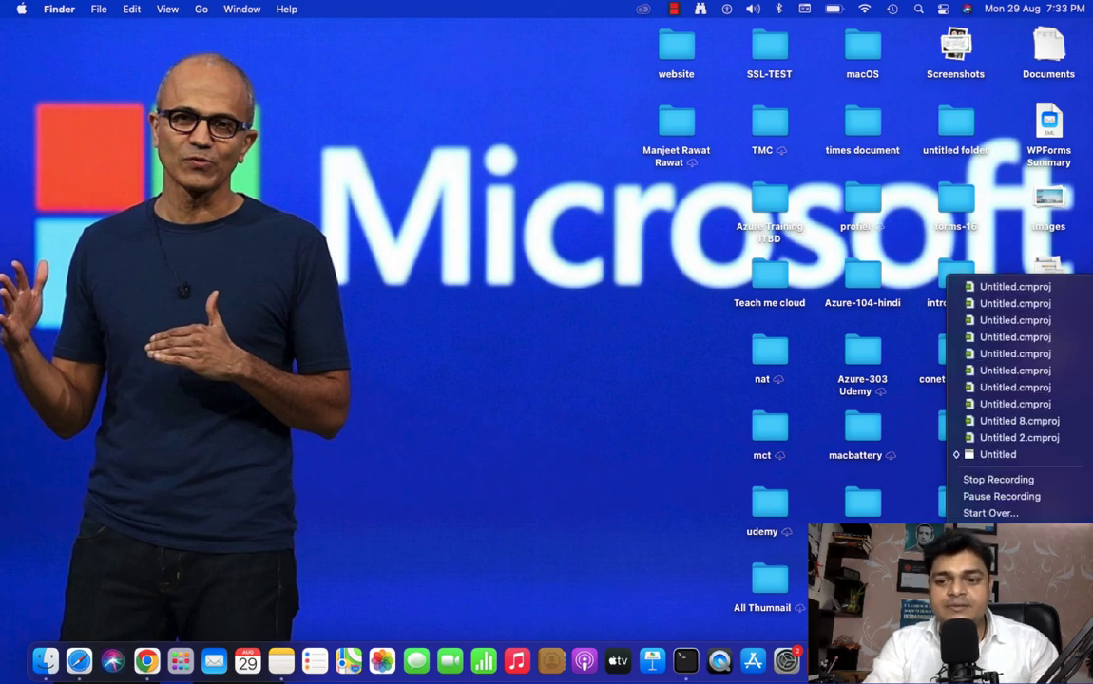